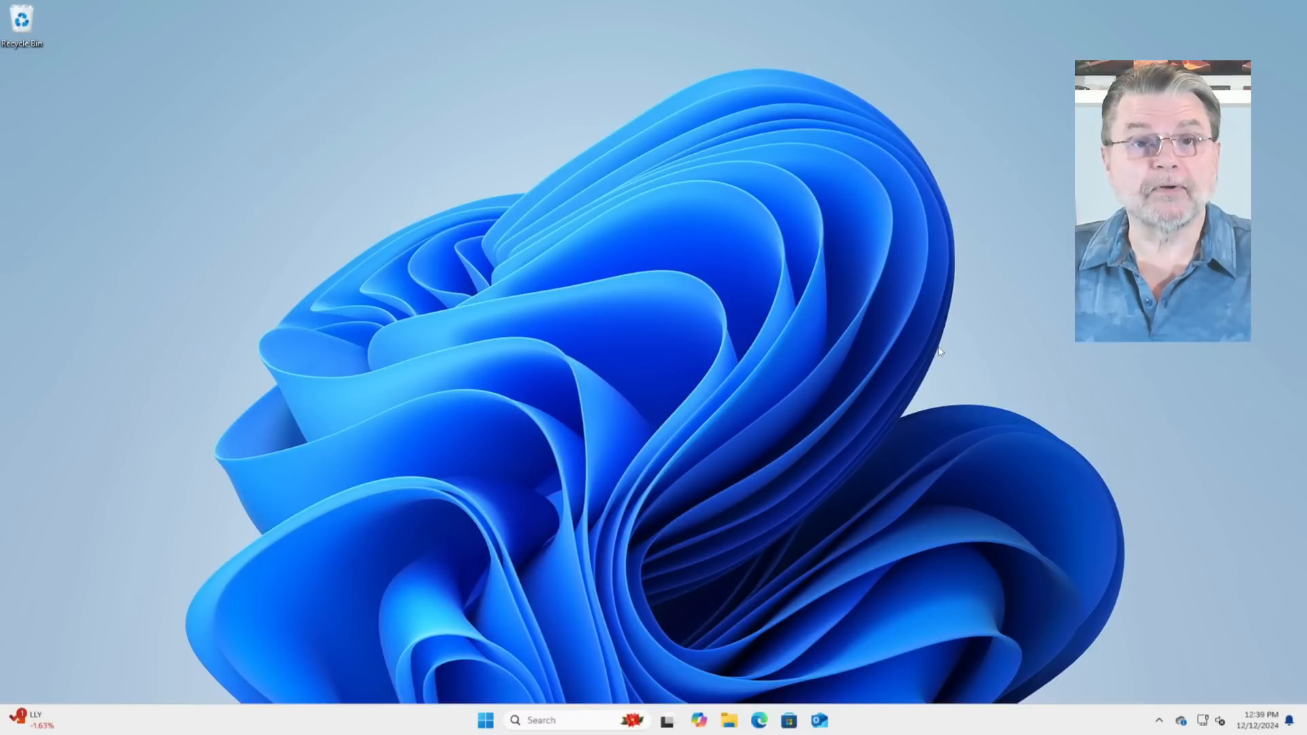
Step: Open the Google Drive desktop preferences and view the My Drive syncing options for streaming or mirroring files
{"action": "left_click", "coordinate": [1159, 719]}
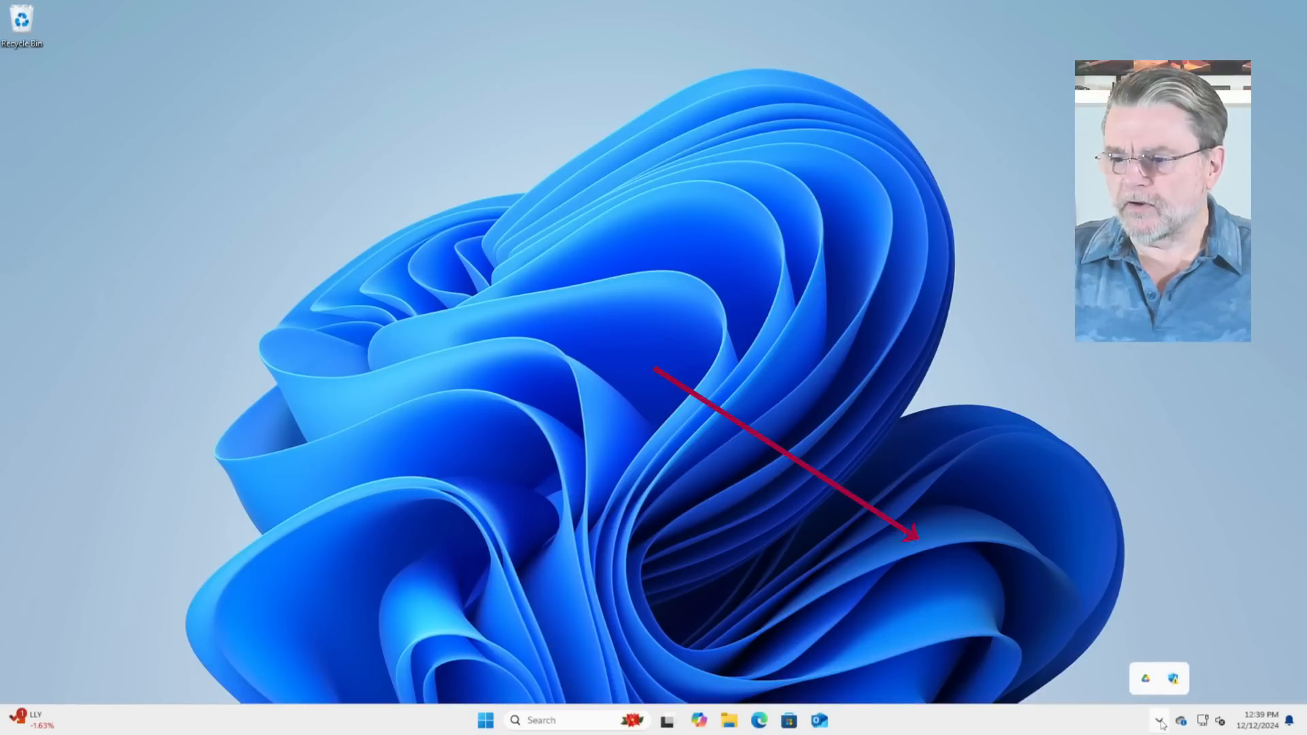
{"action": "left_click", "coordinate": [1146, 679]}
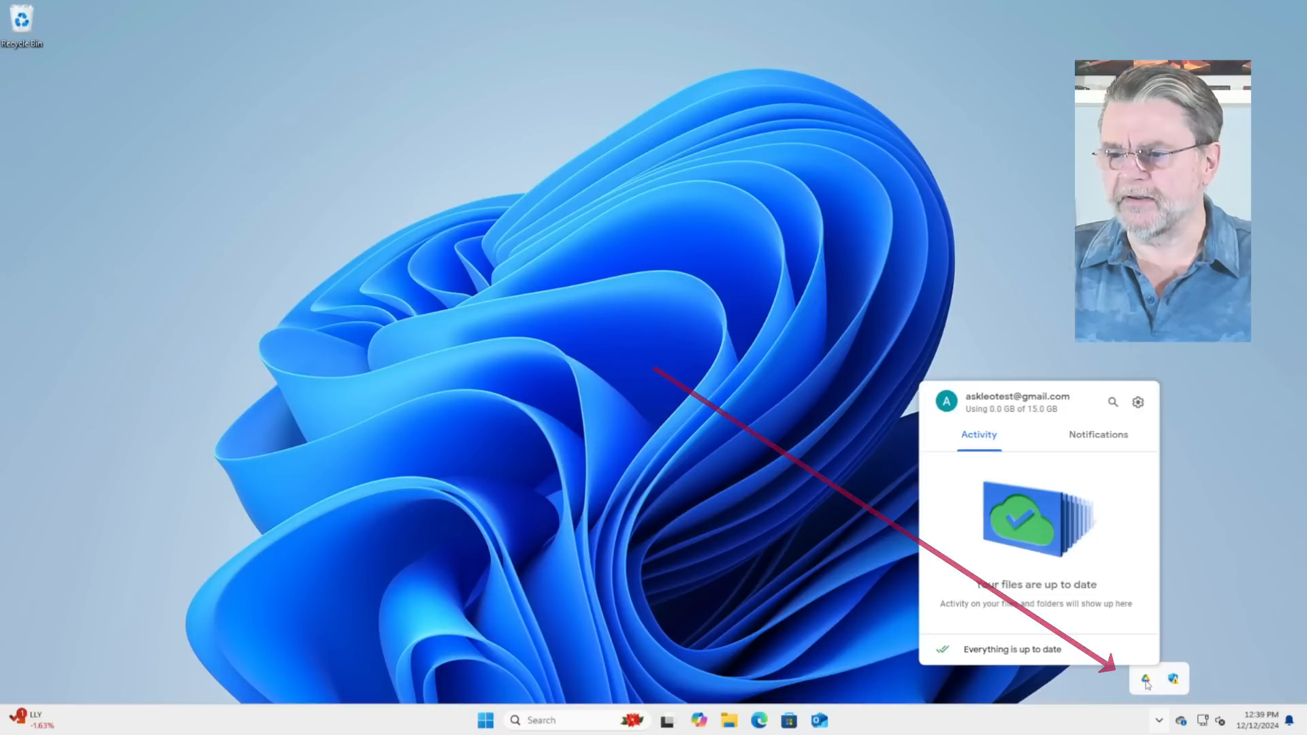
{"action": "left_click", "coordinate": [1136, 403]}
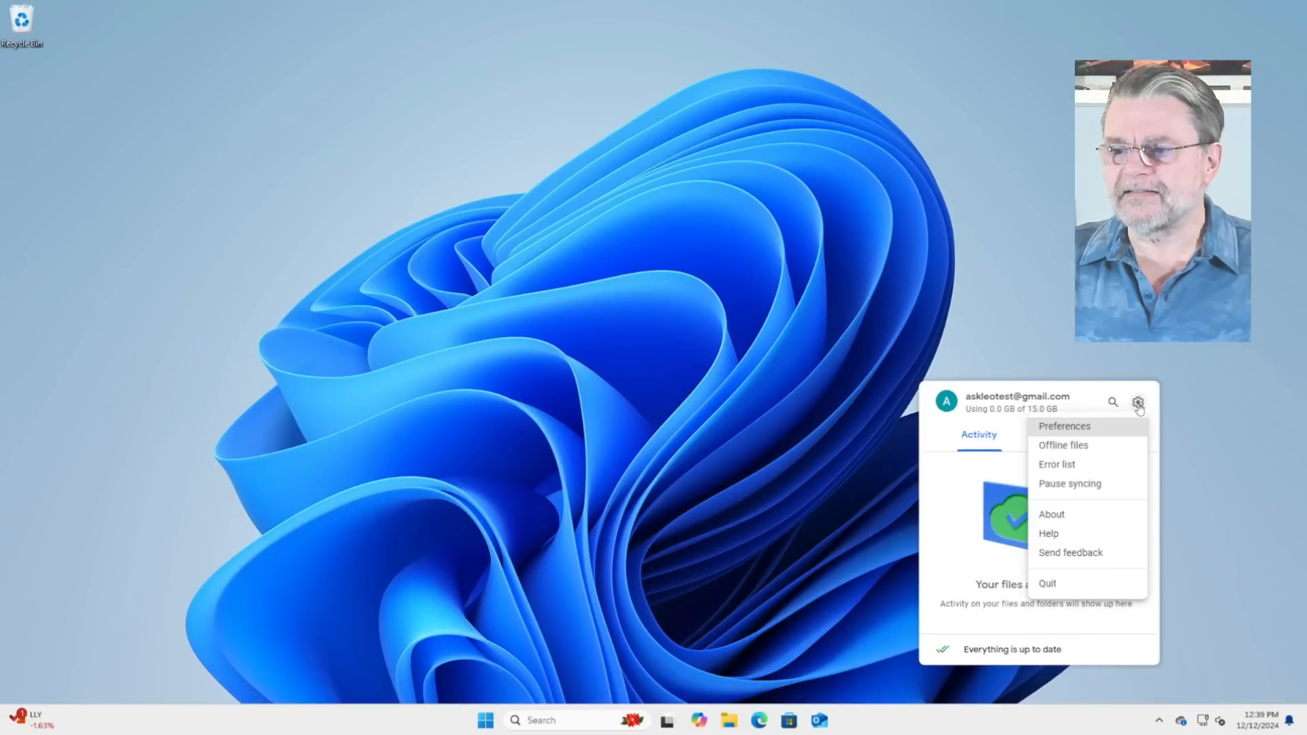
{"action": "left_click", "coordinate": [1065, 427]}
{"action": "left_click", "coordinate": [460, 256]}
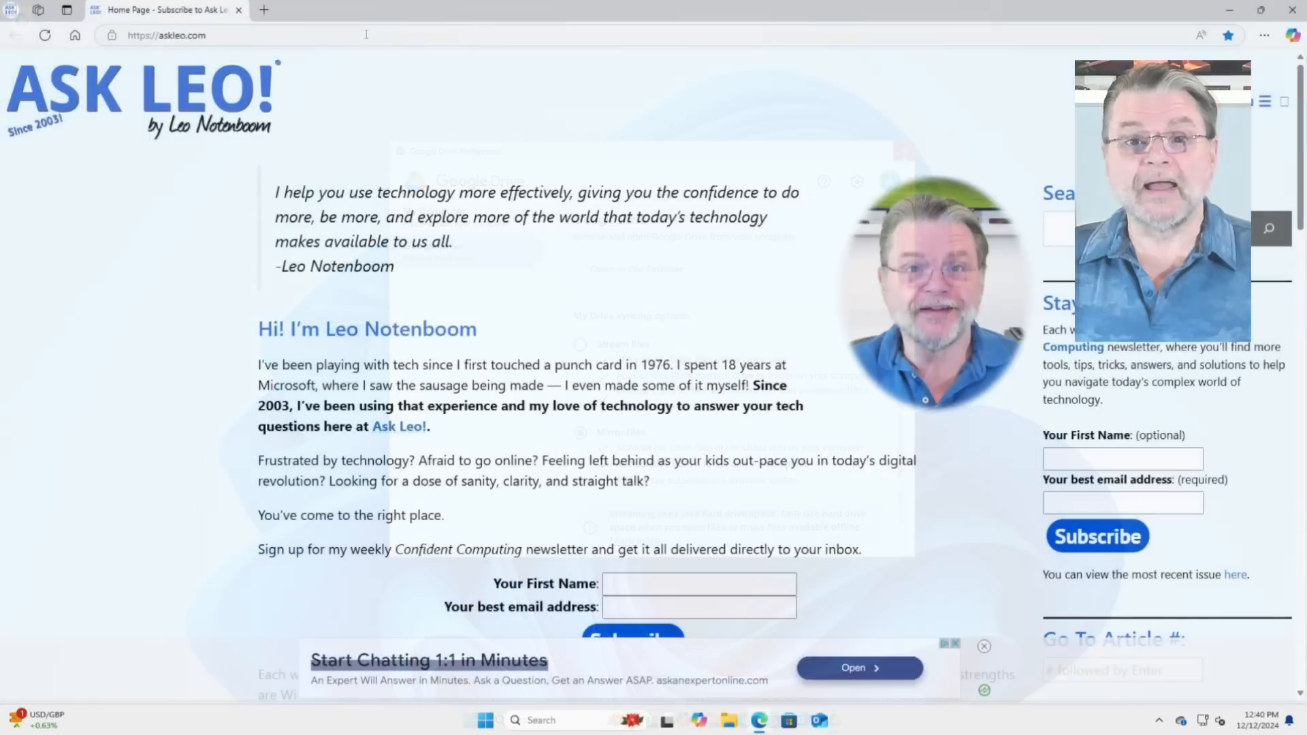
Step: Go to the cryptomator.org website in Microsoft Edge
{"action": "left_click", "coordinate": [366, 35]}
{"action": "type", "text": "cry"}
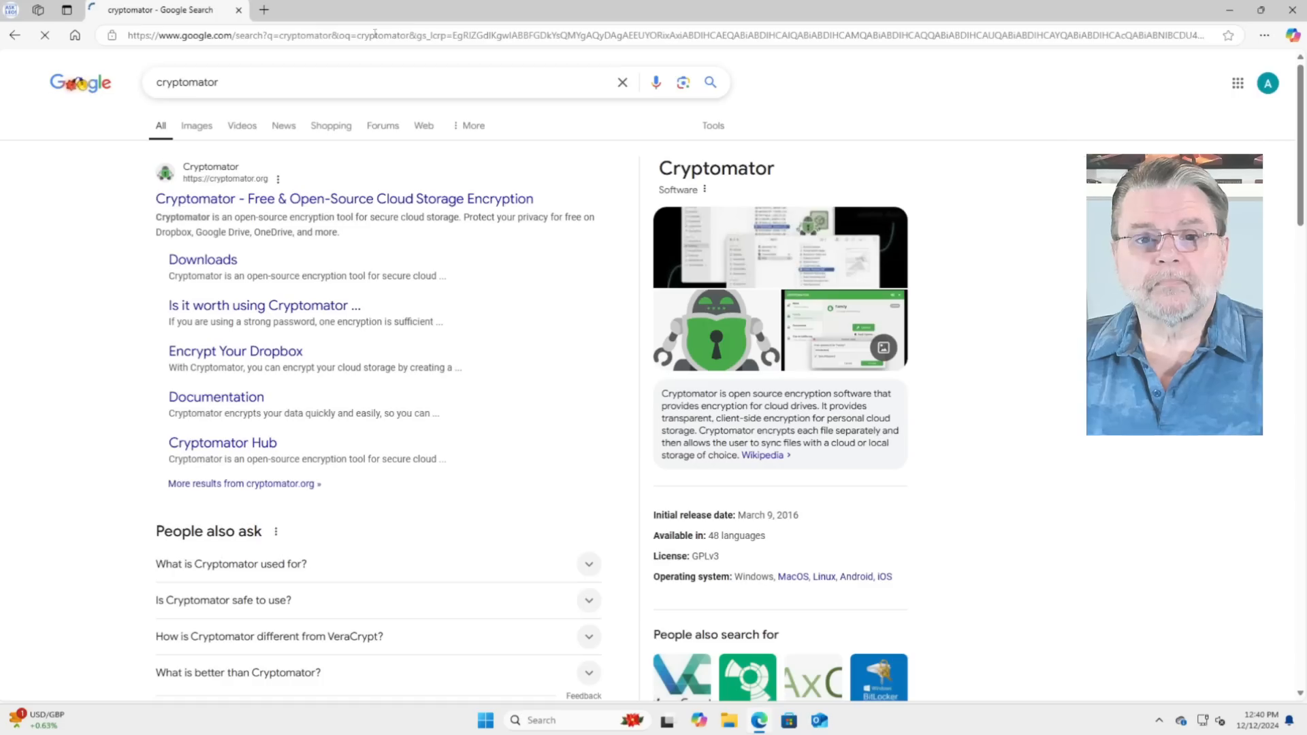
{"action": "left_click", "coordinate": [223, 200]}
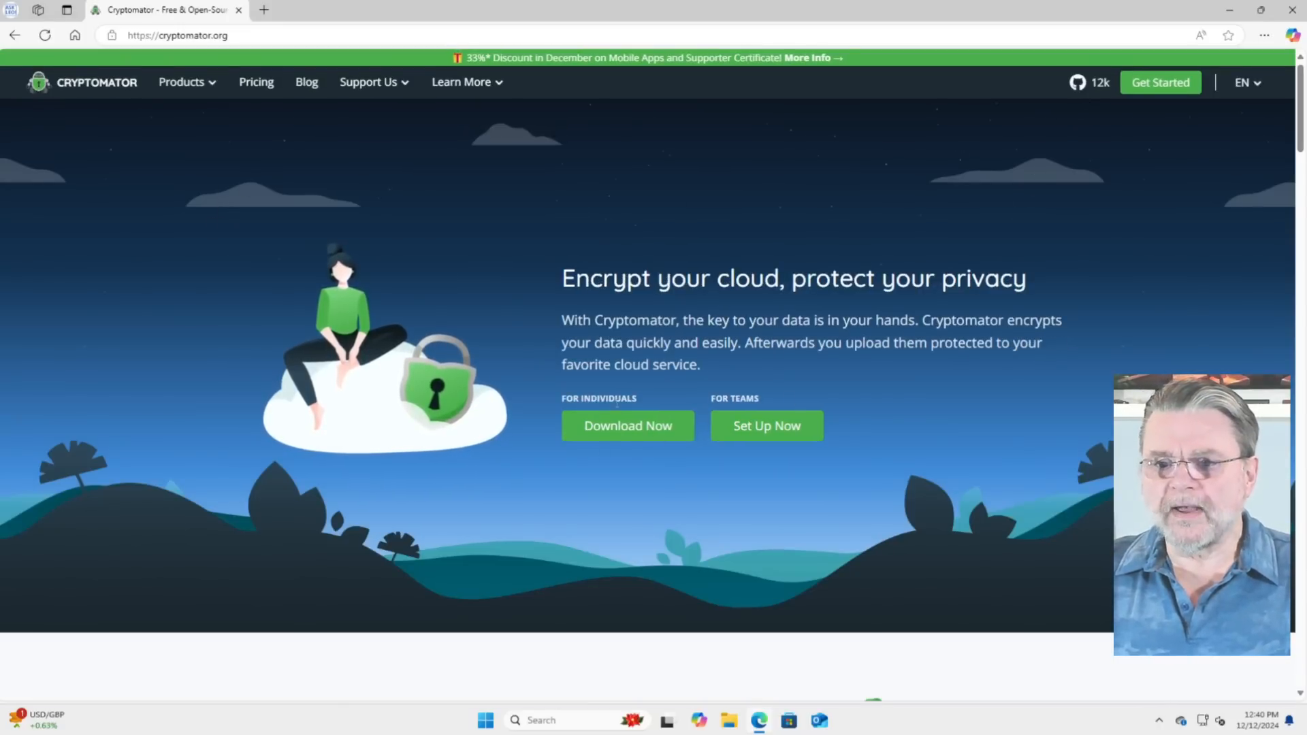
Step: Download the Cryptomator EXE installer for Windows, run it, and close the browser
{"action": "left_click", "coordinate": [628, 426]}
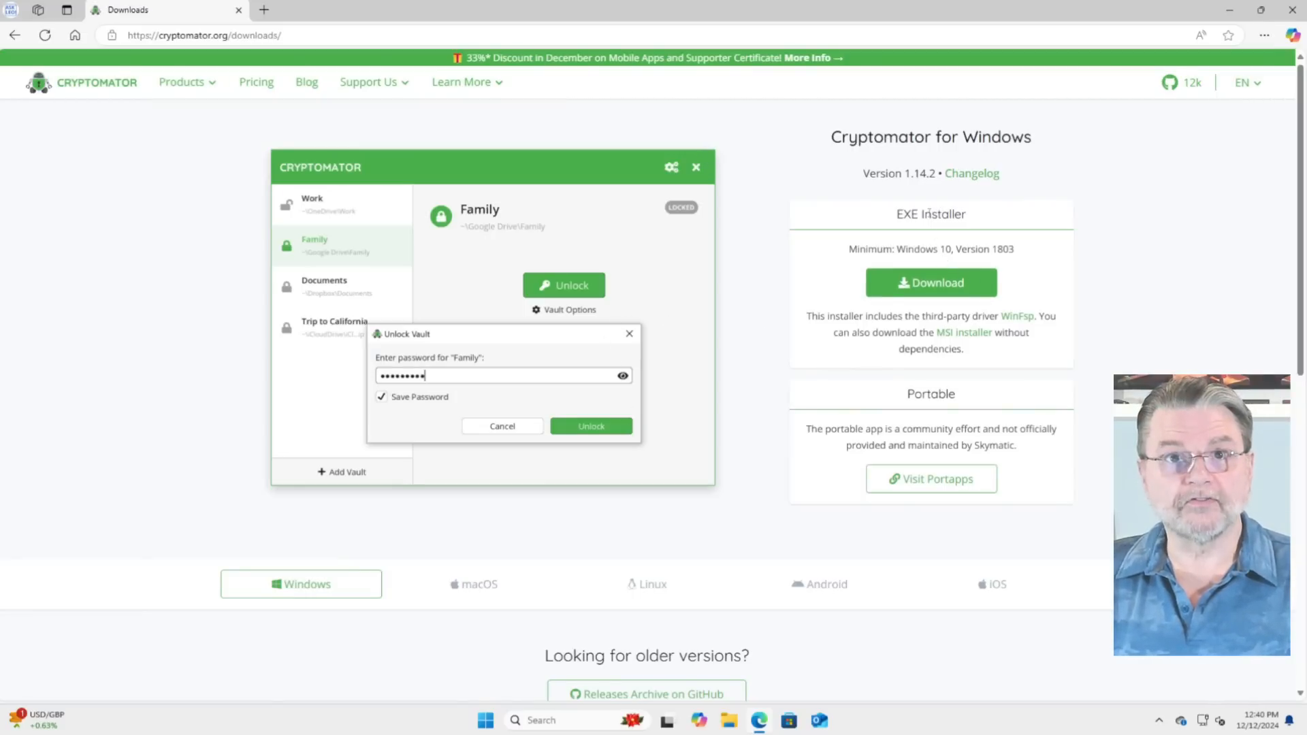
{"action": "left_click", "coordinate": [936, 286]}
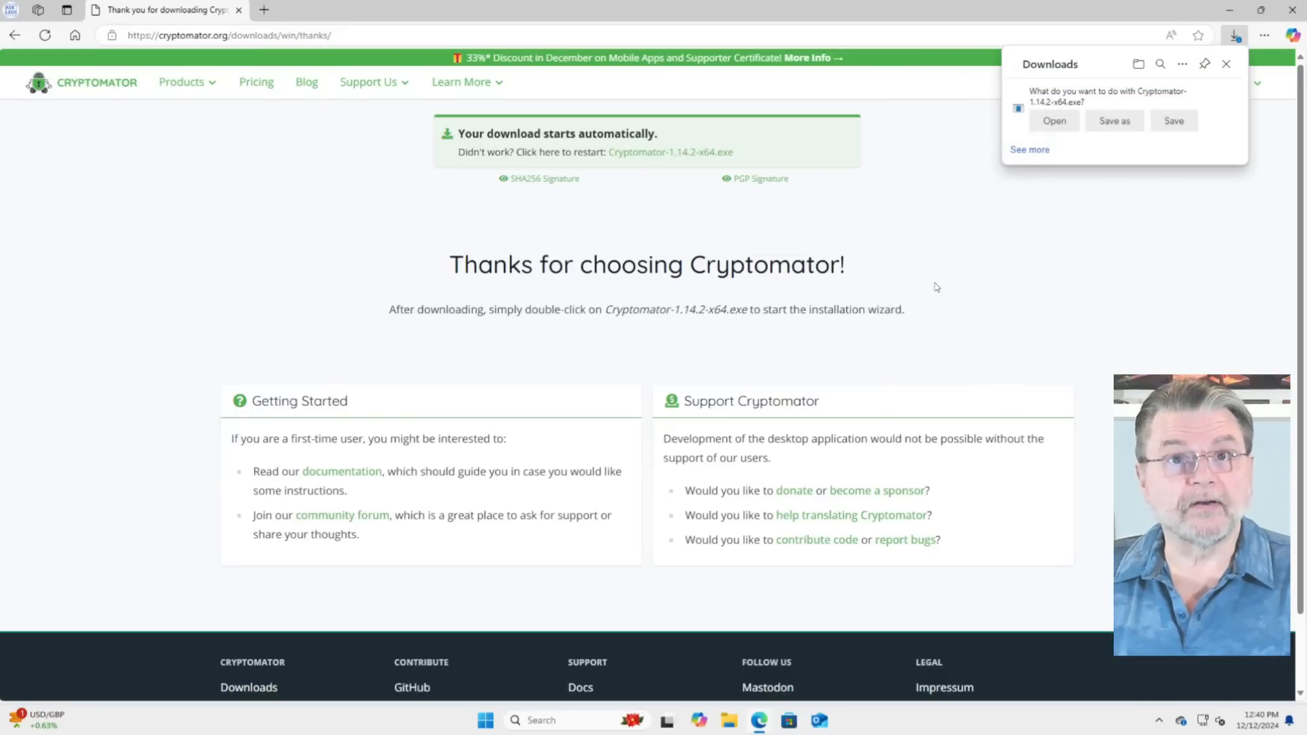
{"action": "left_click", "coordinate": [1054, 122]}
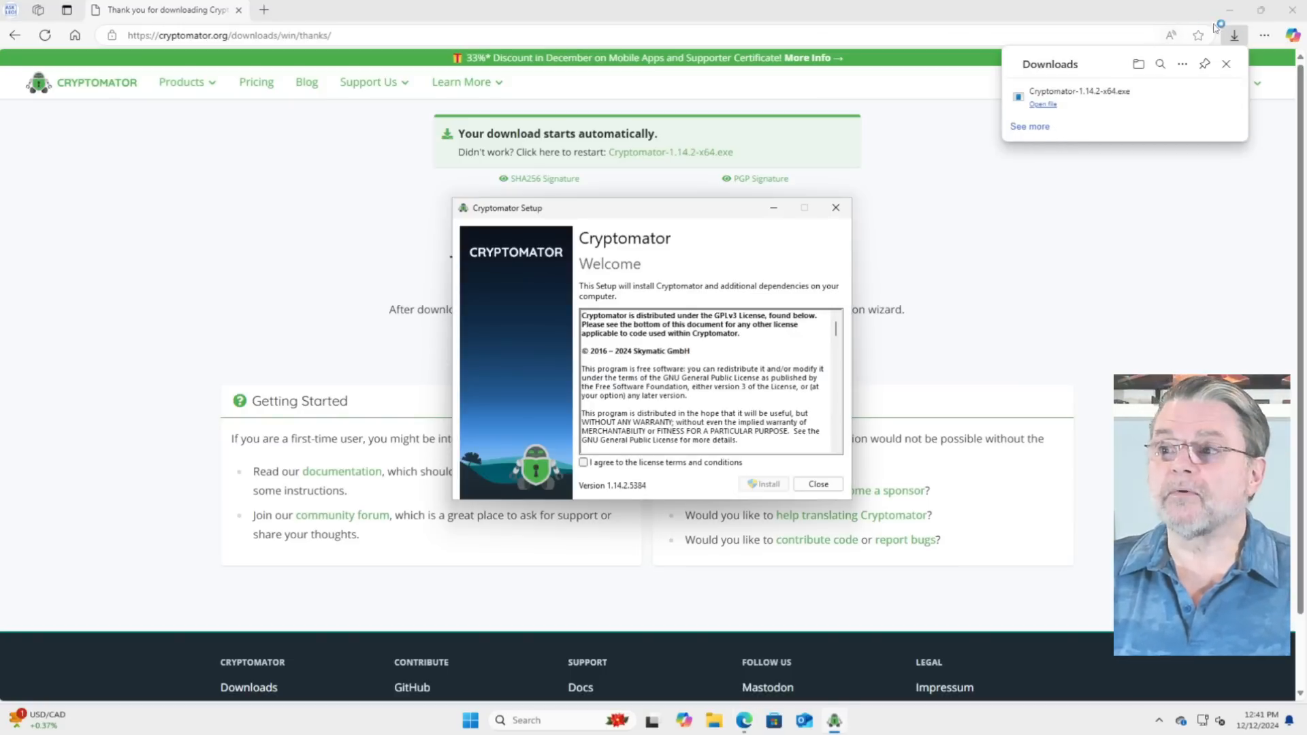
{"action": "left_click", "coordinate": [1289, 13]}
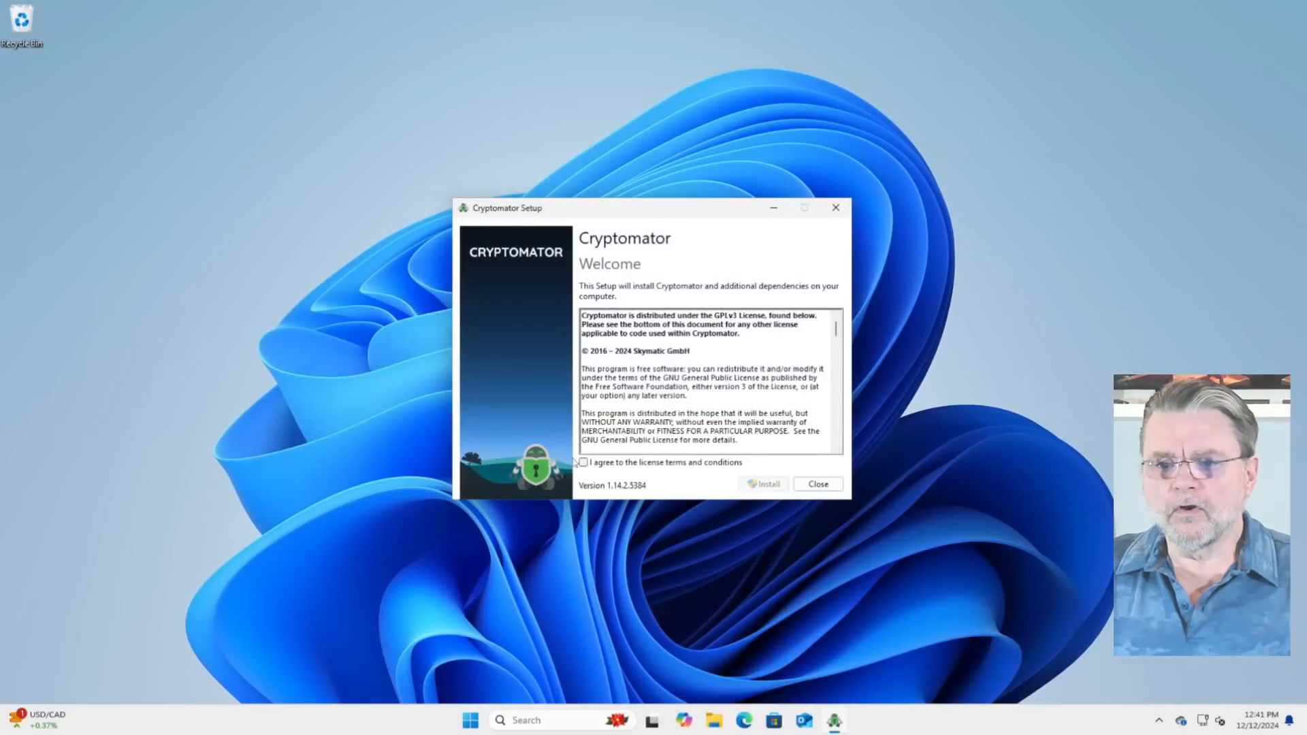
Step: Accept the license terms, install Cryptomator with permission to change the device, and close the setup
{"action": "left_click", "coordinate": [583, 462]}
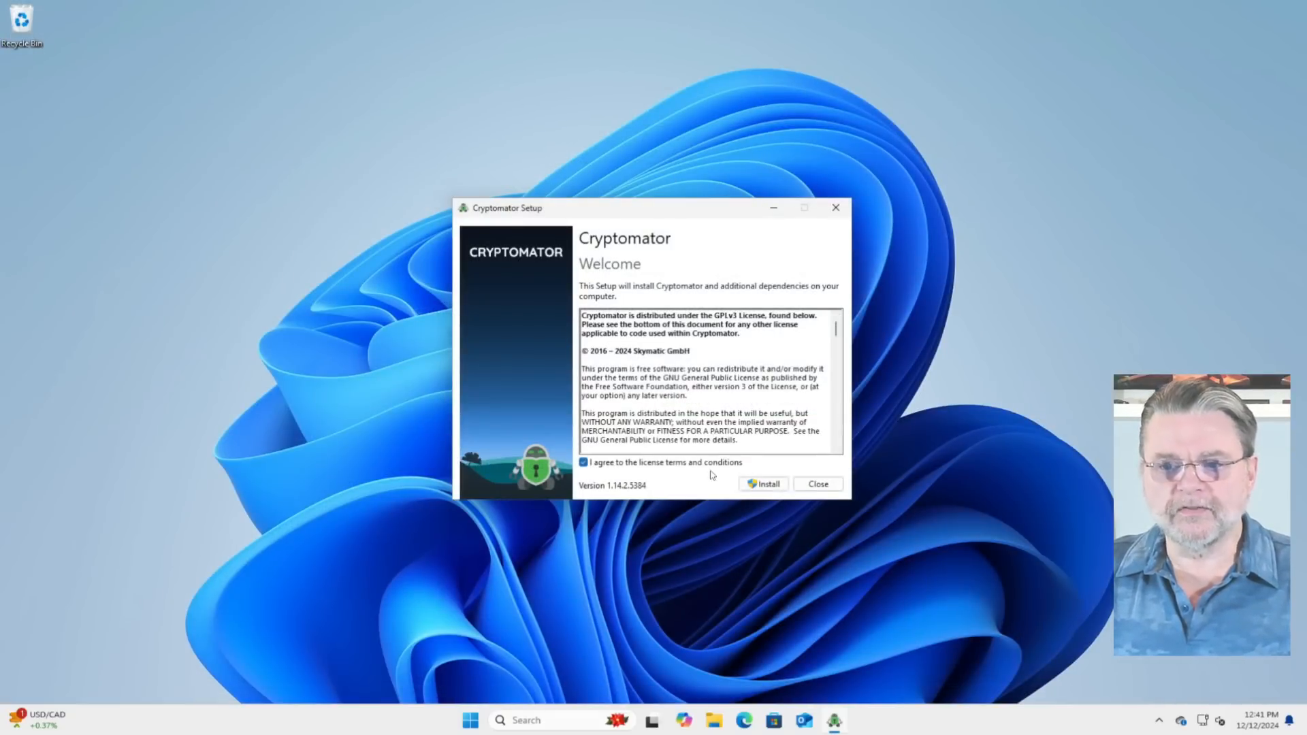
{"action": "left_click", "coordinate": [765, 484]}
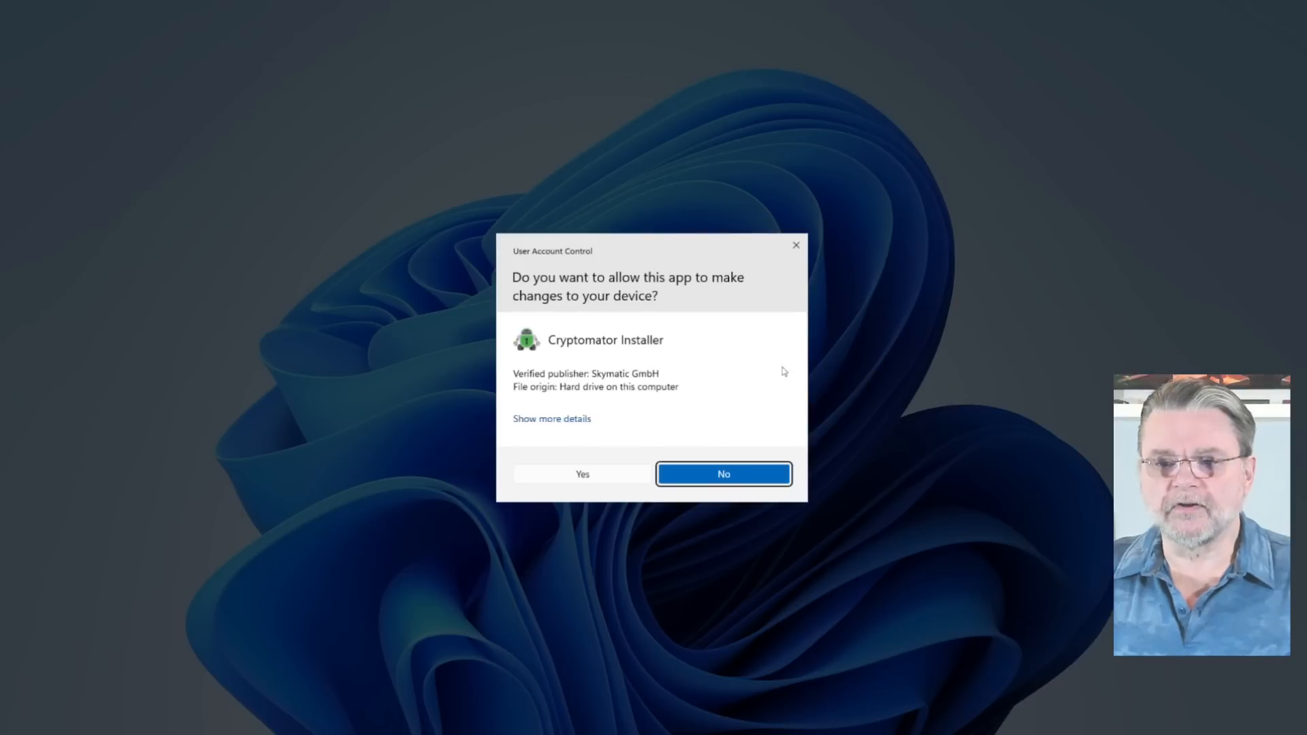
{"action": "left_click", "coordinate": [599, 476]}
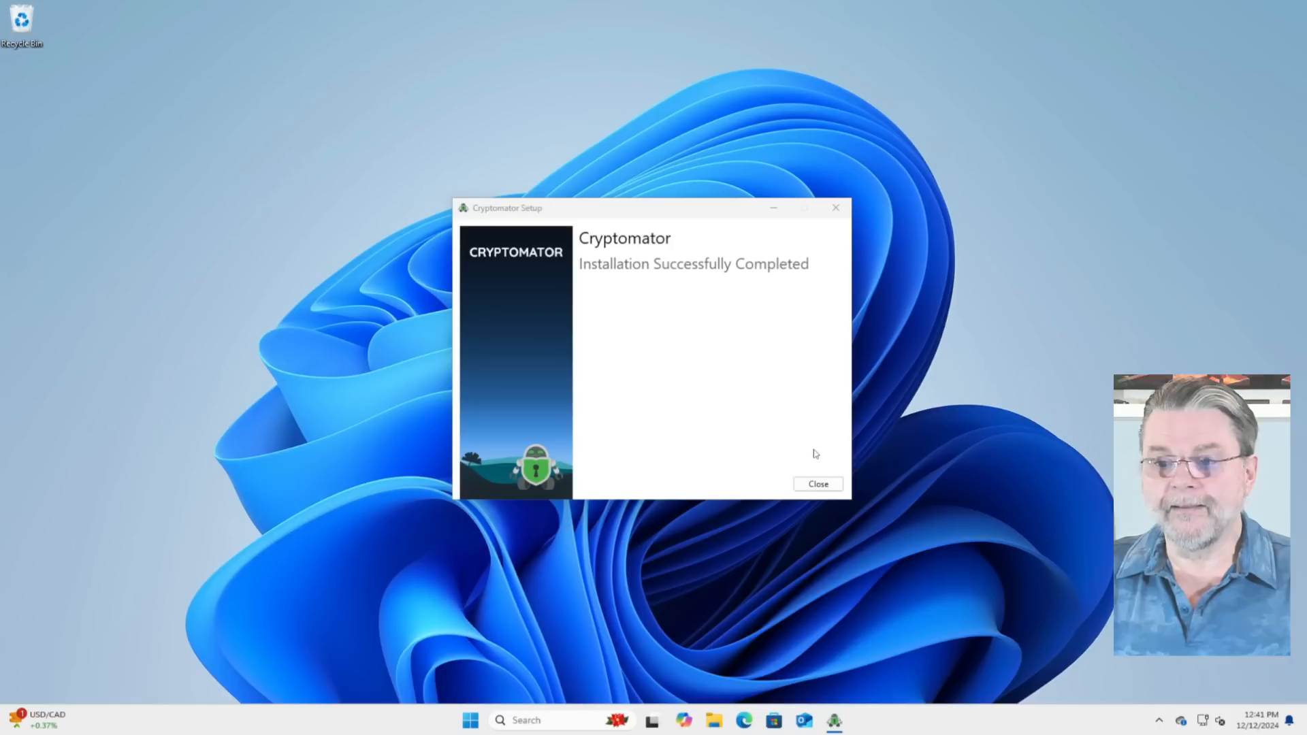
{"action": "left_click", "coordinate": [817, 486]}
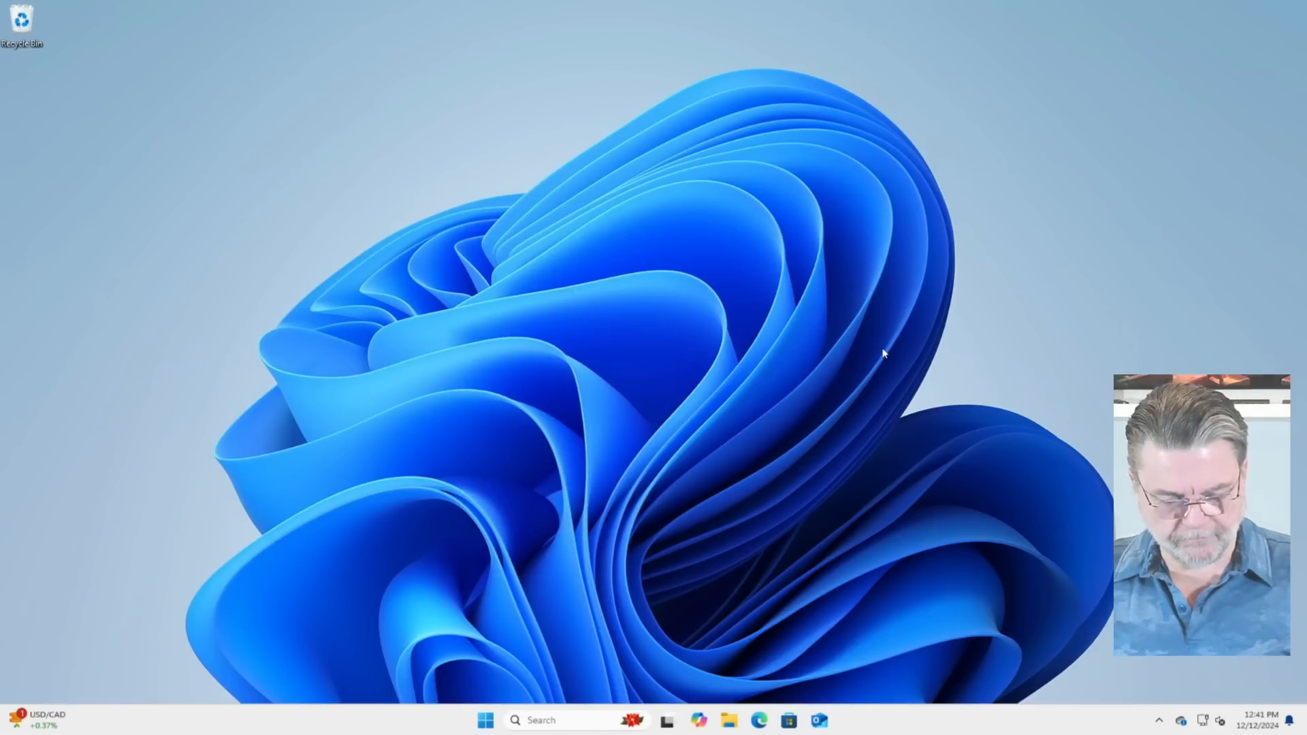
Step: Launch Cryptomator and enable automatic update checks
{"action": "key", "text": "super"}
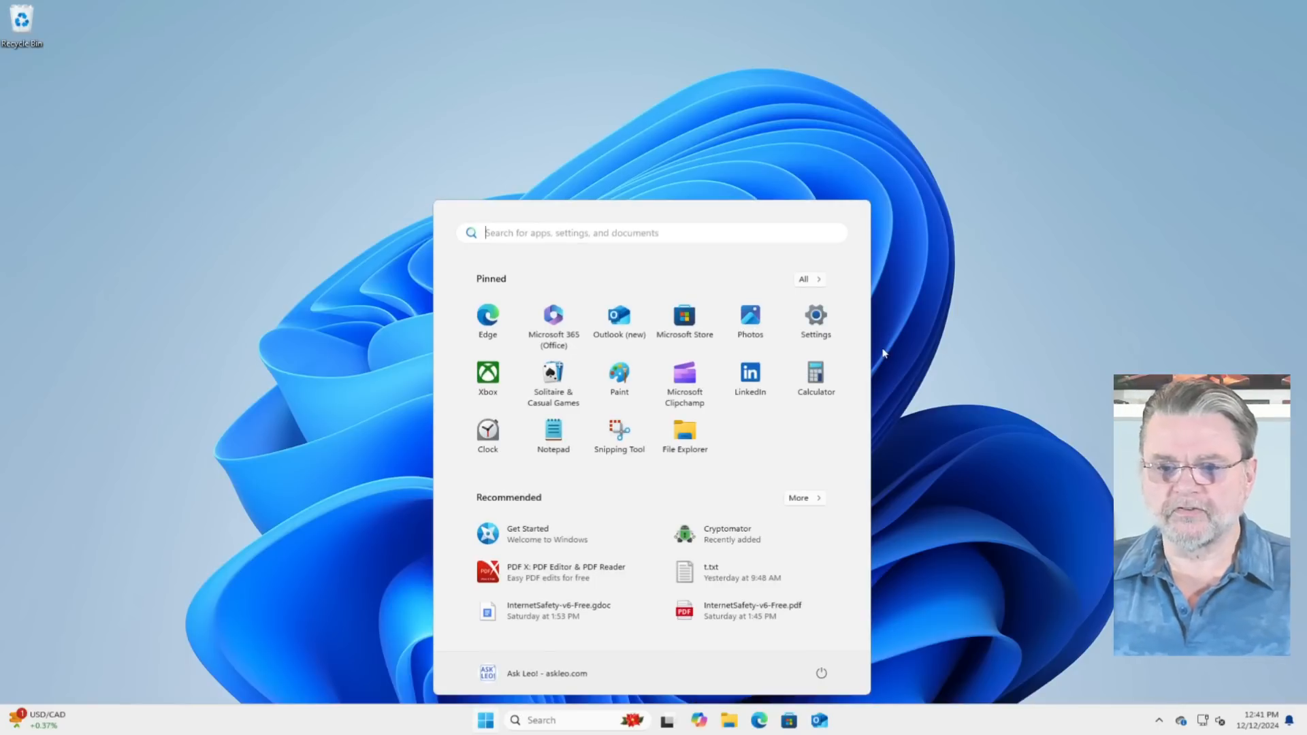
{"action": "type", "text": "cry"}
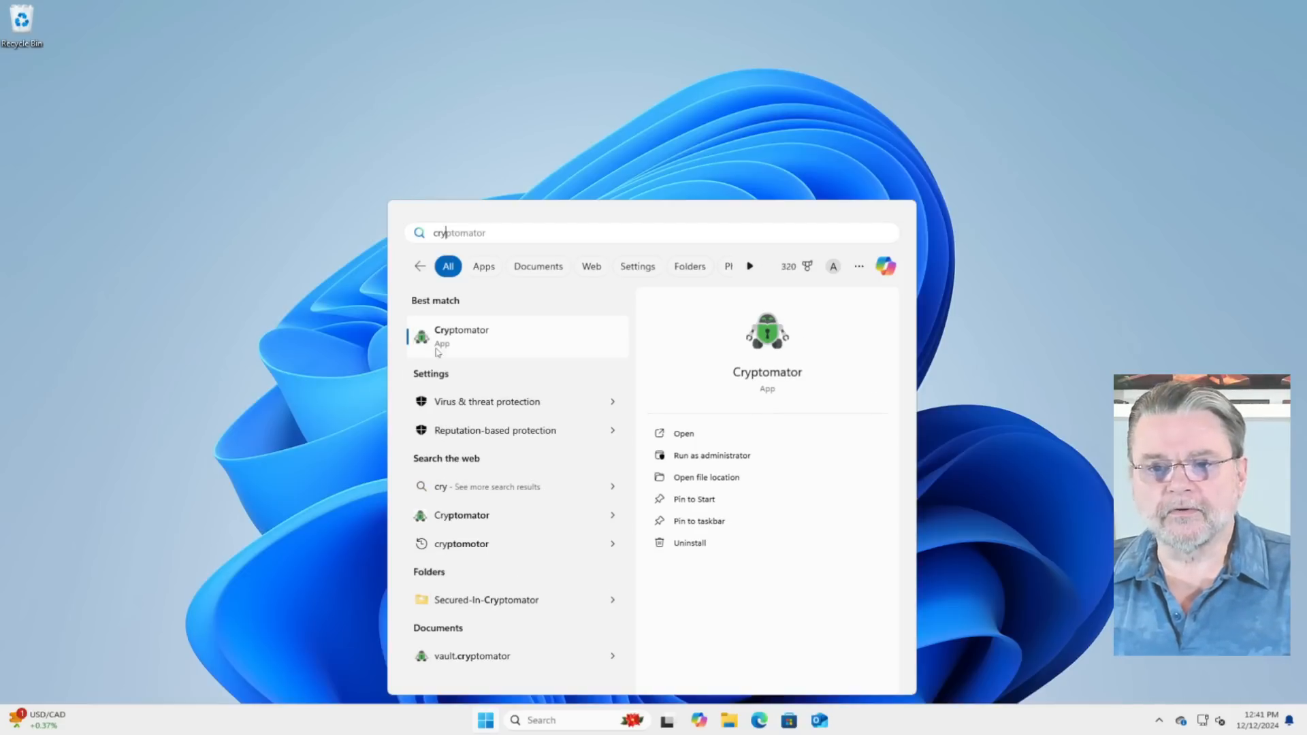
{"action": "left_click", "coordinate": [470, 339]}
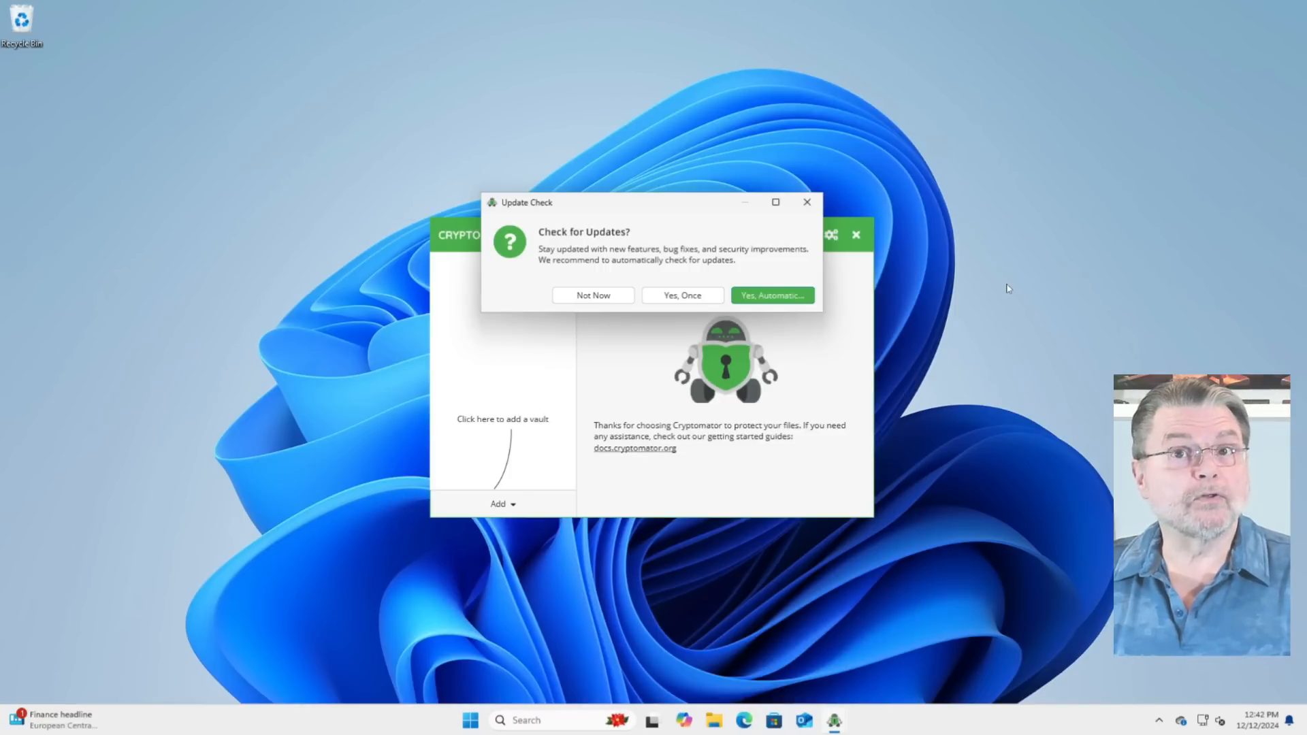
{"action": "left_click", "coordinate": [783, 296]}
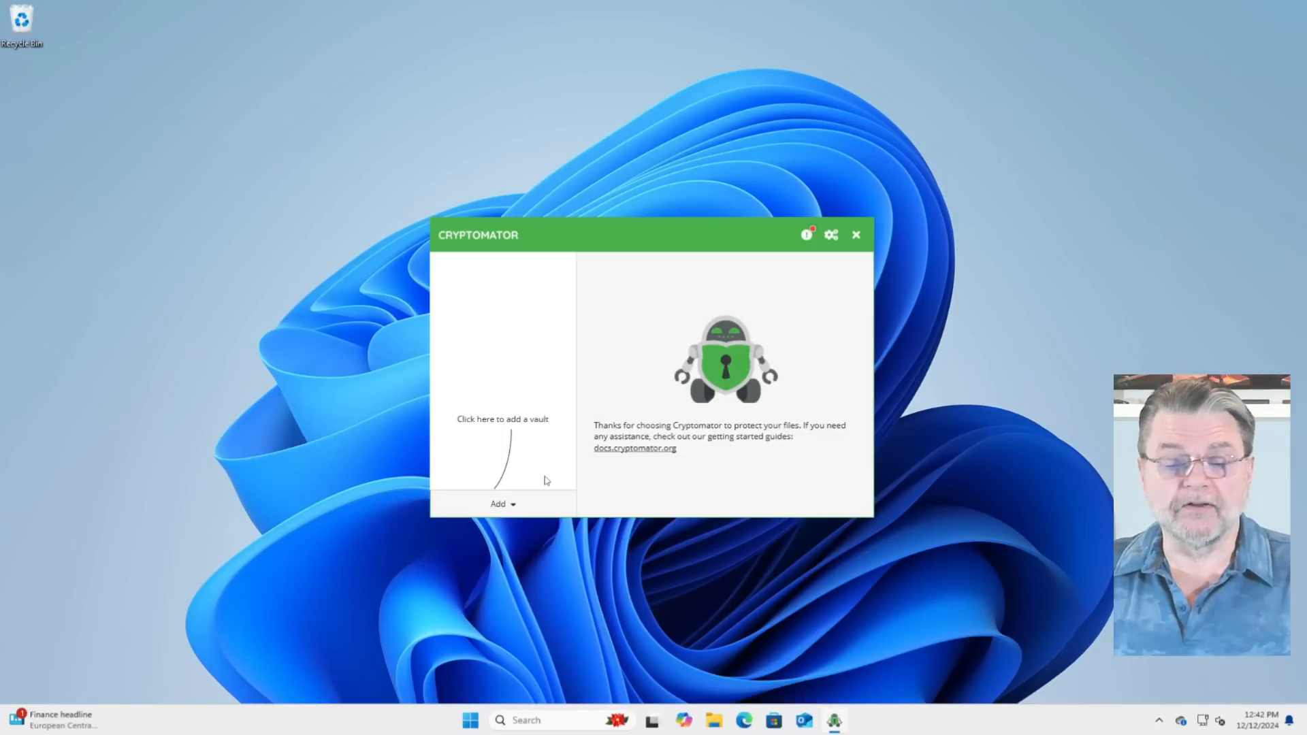
Step: Start a new vault and name it MyGoogleSecureVault
{"action": "left_click", "coordinate": [509, 505]}
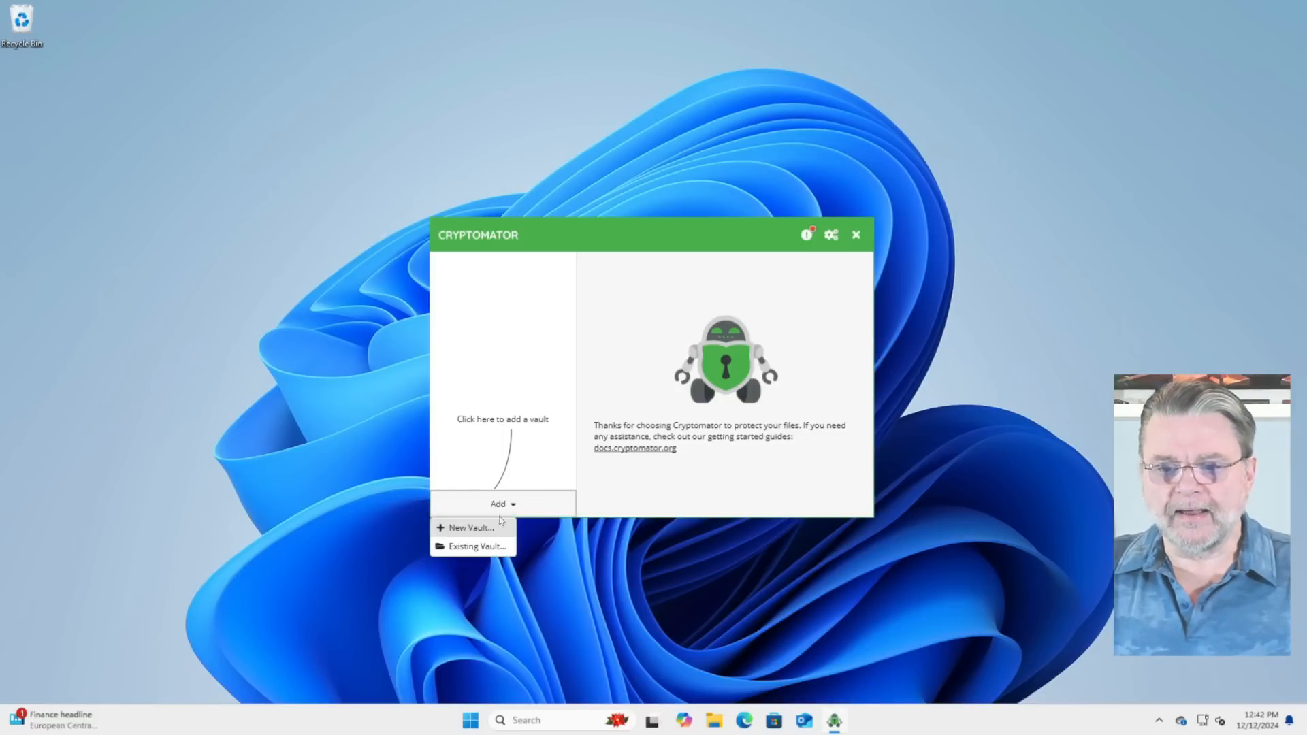
{"action": "left_click", "coordinate": [470, 528]}
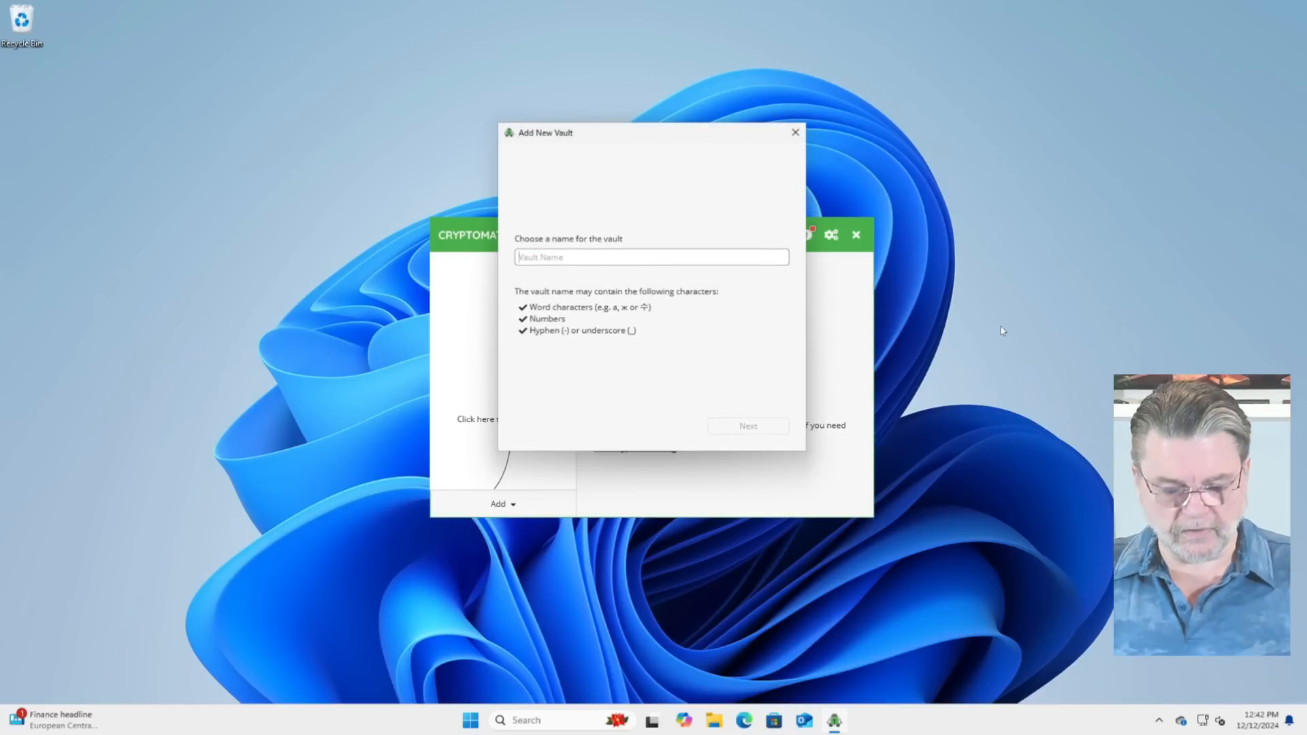
{"action": "type", "text": "MyGoogleDocuments"}
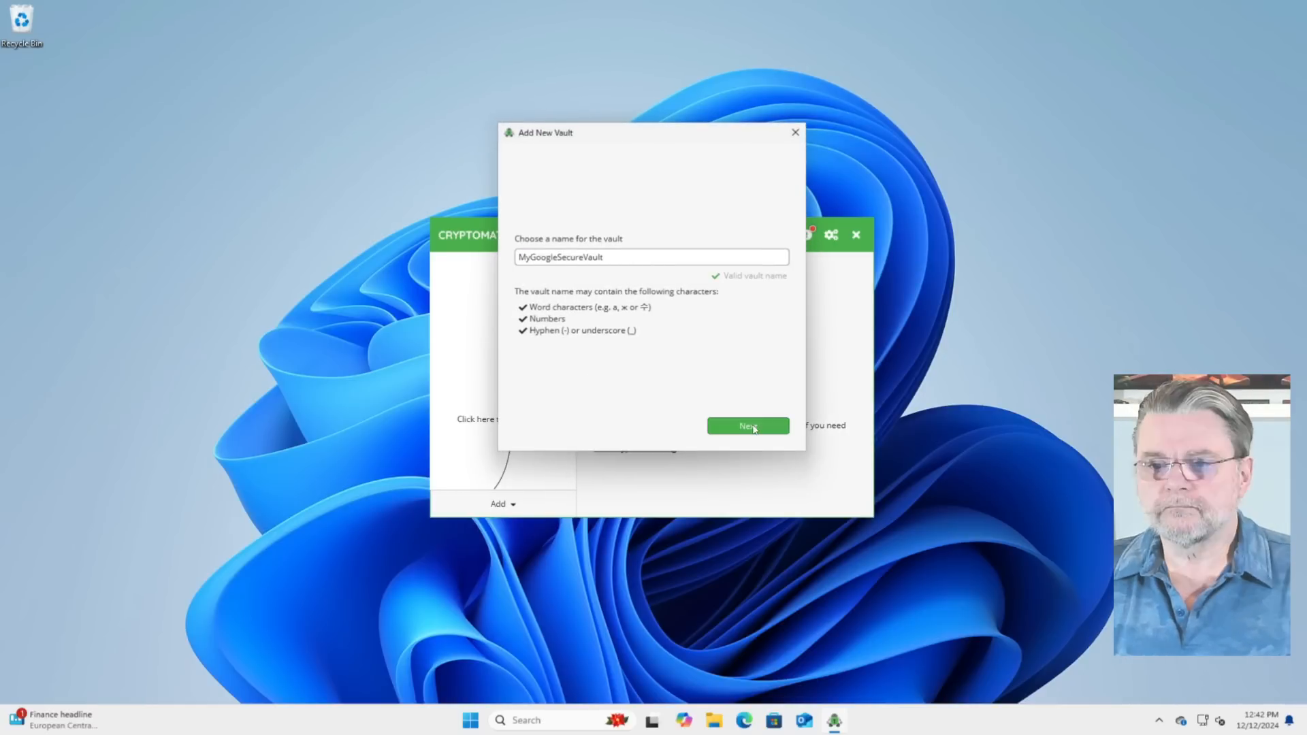
{"action": "left_click", "coordinate": [752, 426]}
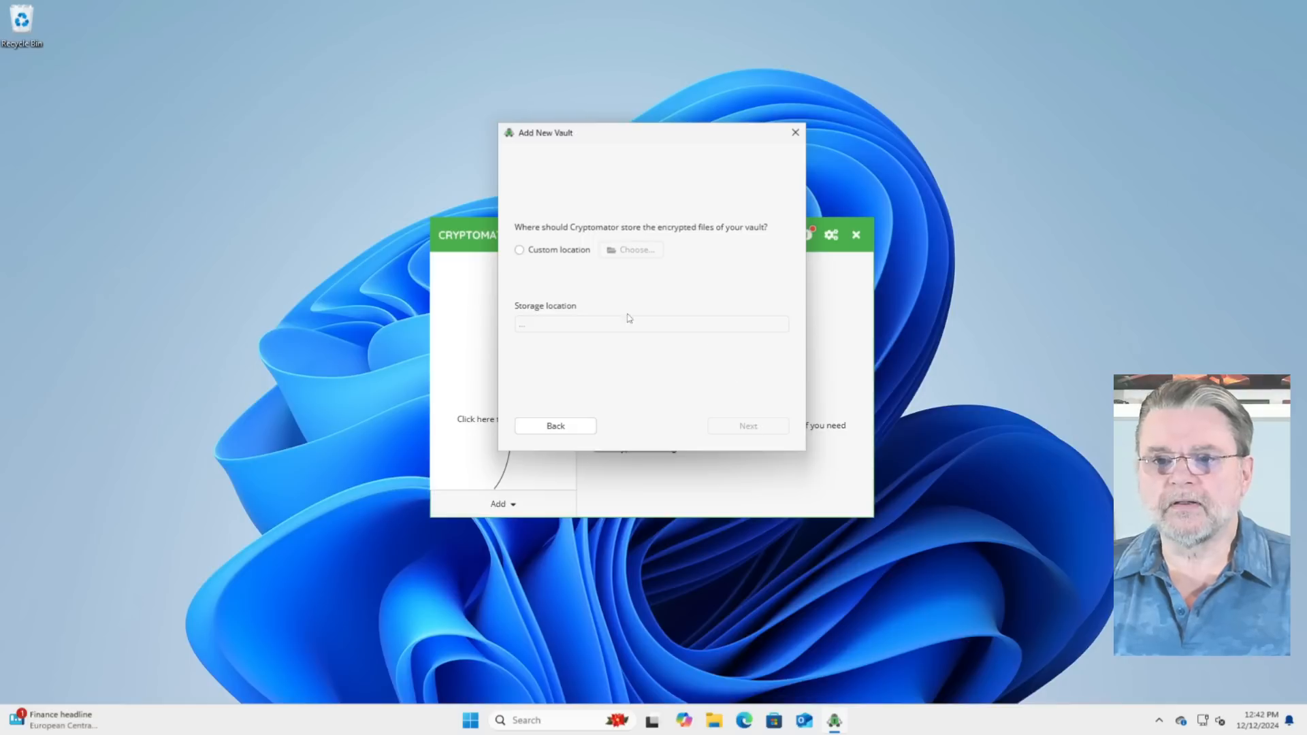
Step: Store the vault in a custom location, using a new folder named CryptoMatorData inside Google Drive's My Drive
{"action": "left_click", "coordinate": [520, 251]}
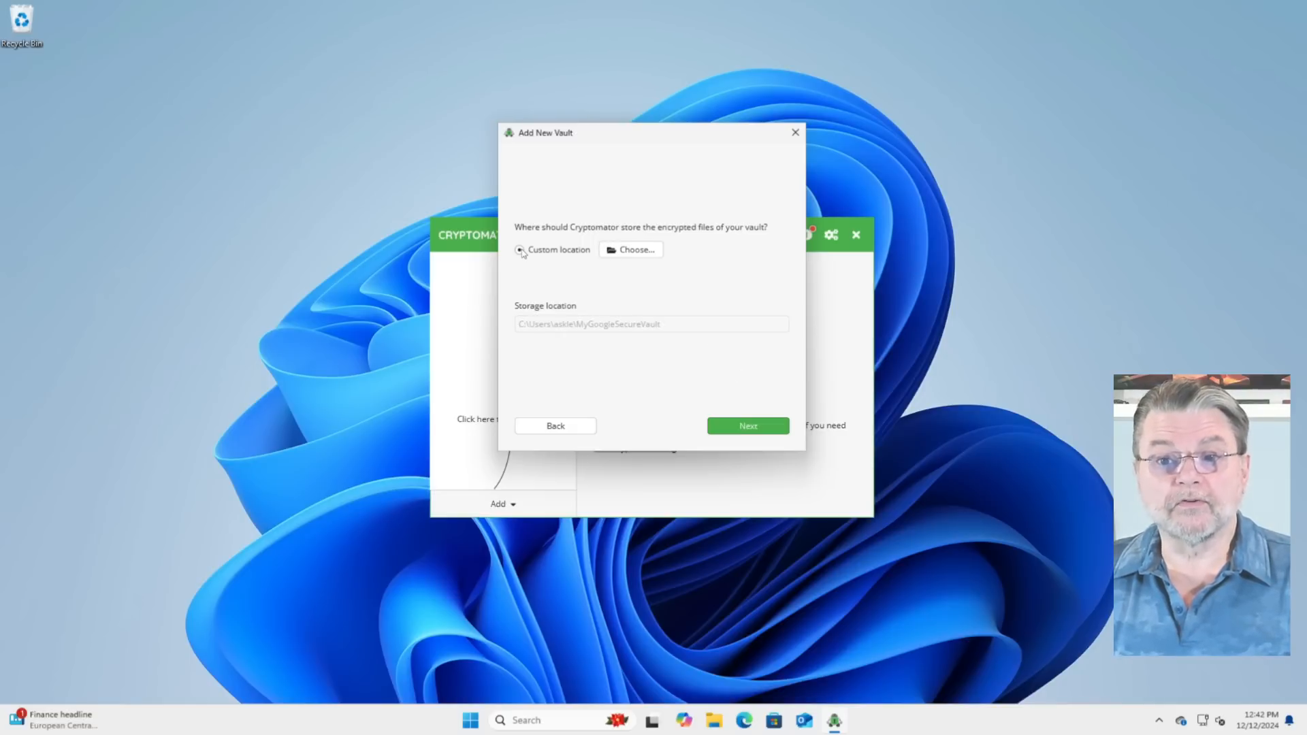
{"action": "left_click", "coordinate": [646, 254]}
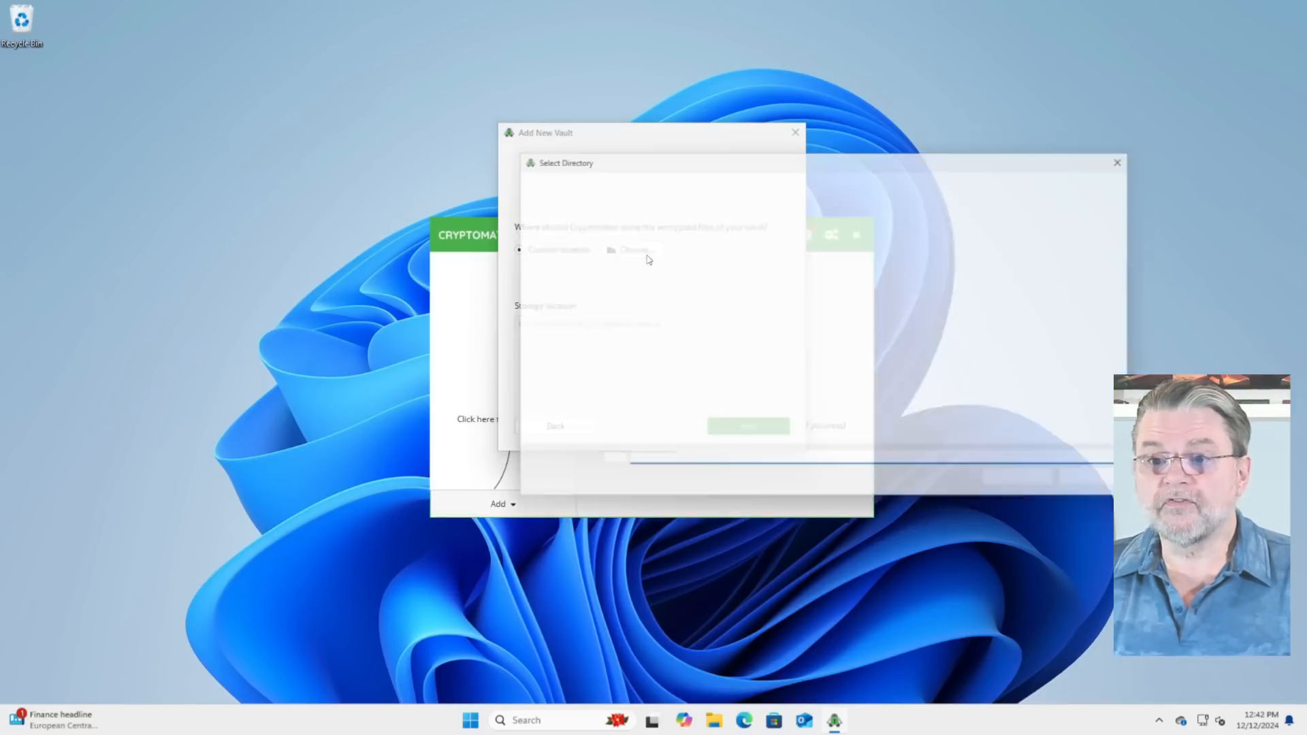
{"action": "left_click", "coordinate": [558, 408]}
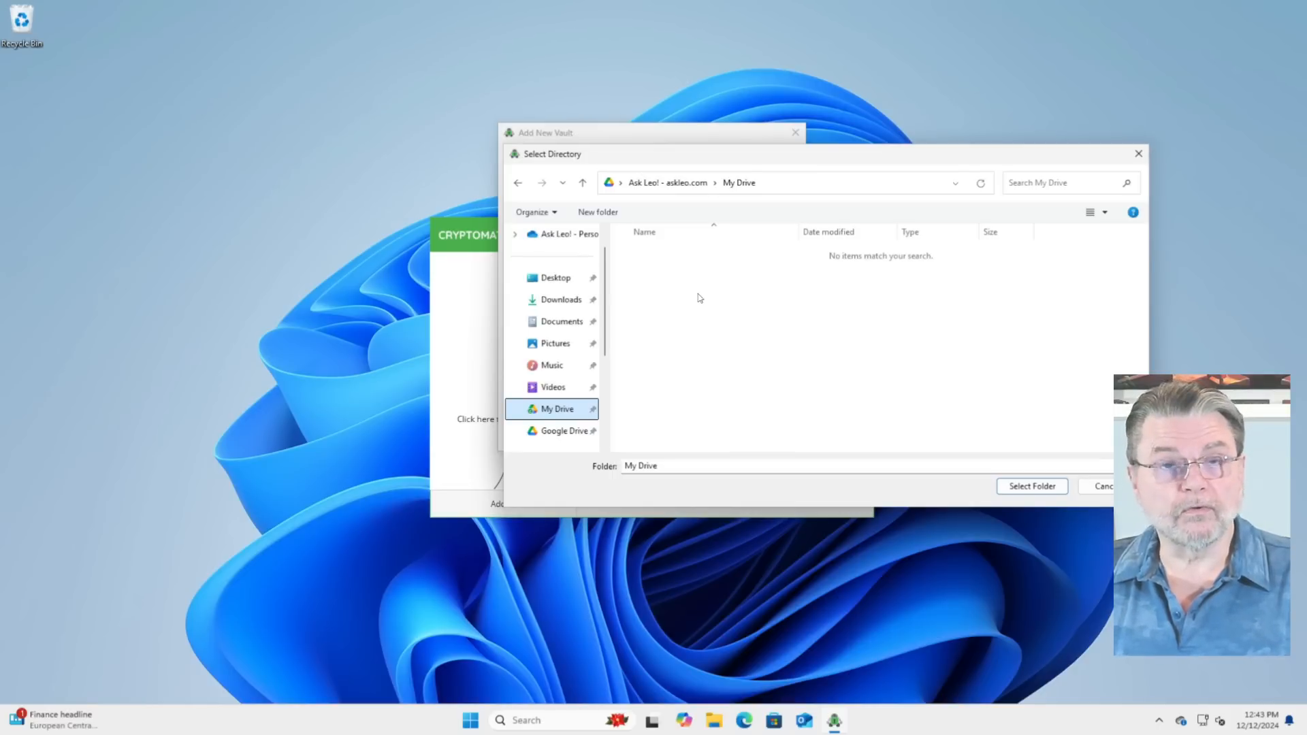
{"action": "right_click", "coordinate": [698, 295]}
{"action": "left_click", "coordinate": [885, 412]}
{"action": "type", "text": "CryptoMatorData"}
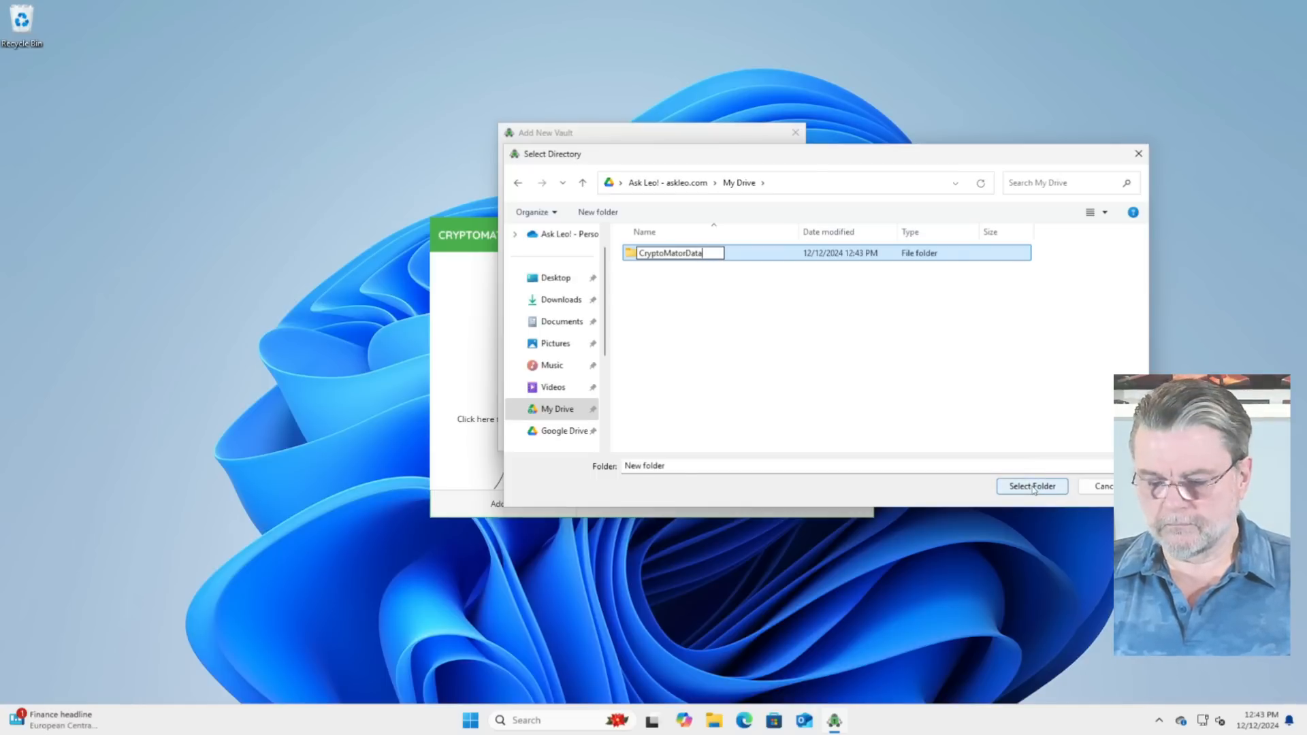
{"action": "left_click", "coordinate": [1032, 487]}
{"action": "left_click", "coordinate": [1032, 486]}
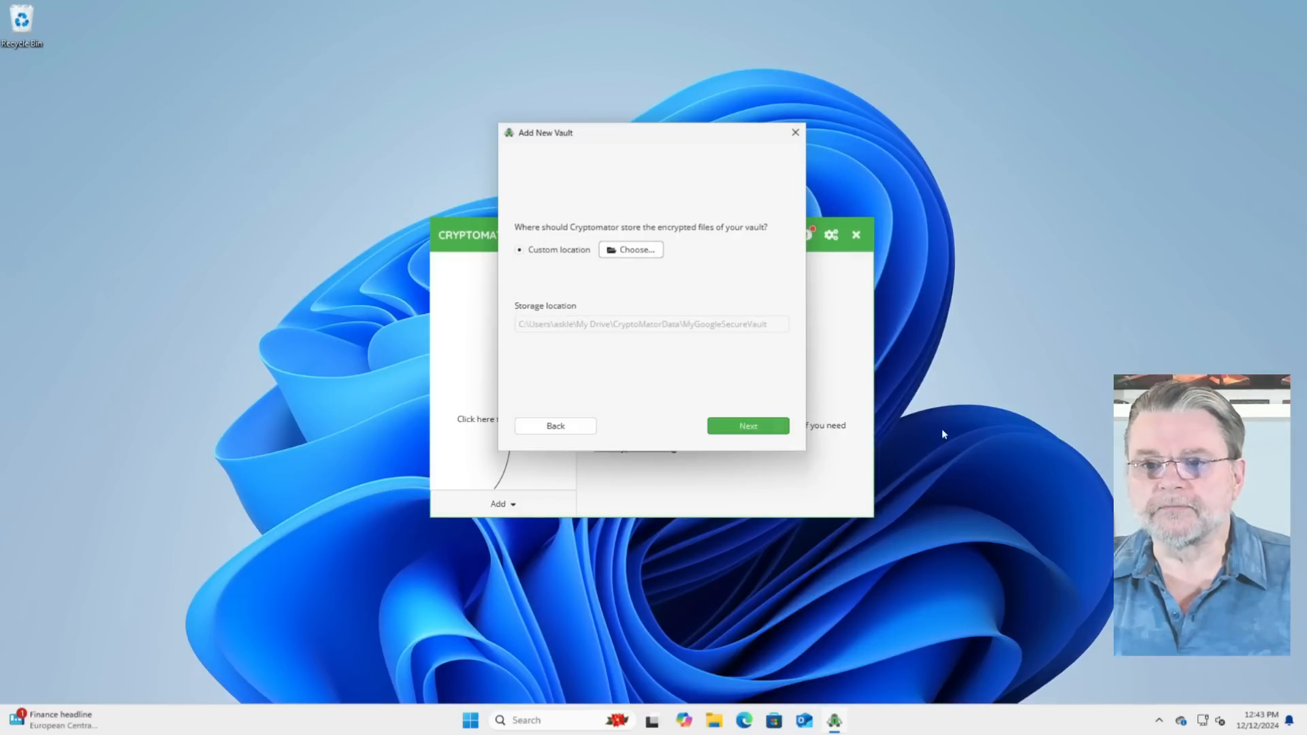
{"action": "left_click", "coordinate": [740, 427]}
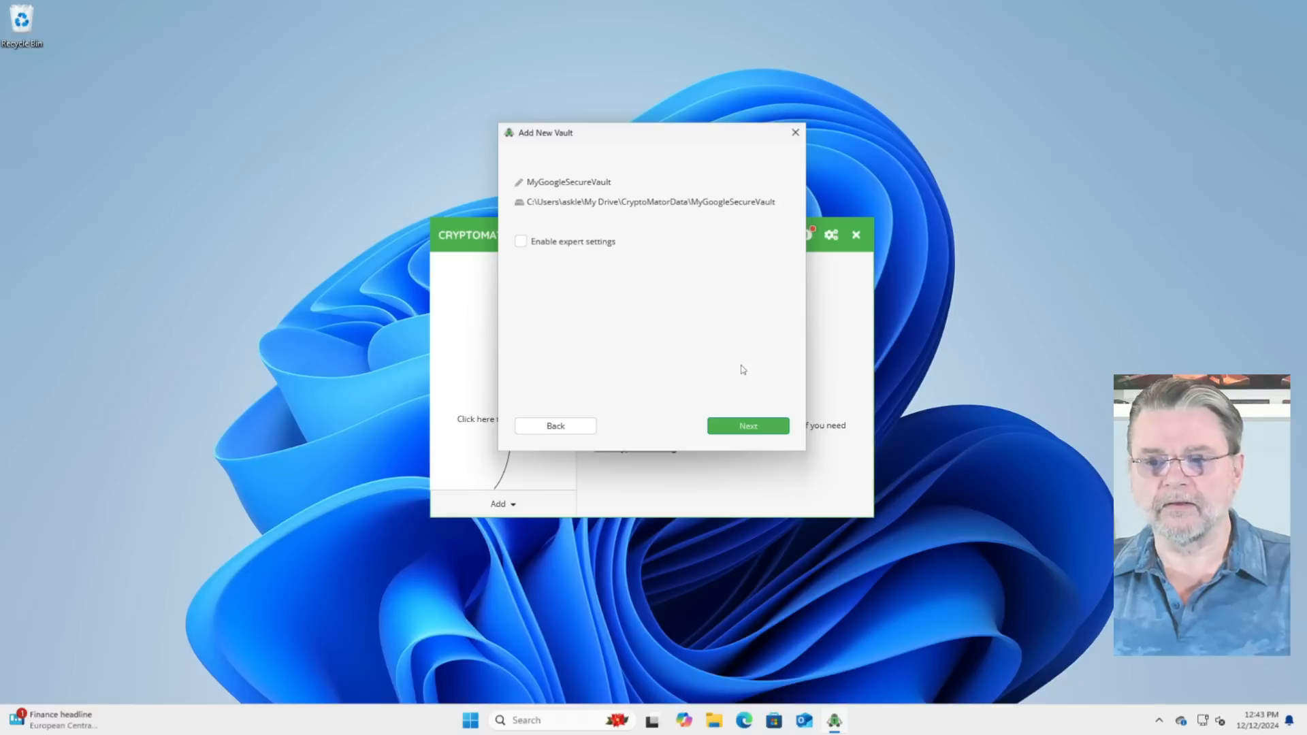
Step: Leave expert settings disabled, enter and confirm the new vault password, request a recovery key, and create the vault
{"action": "left_click", "coordinate": [747, 427]}
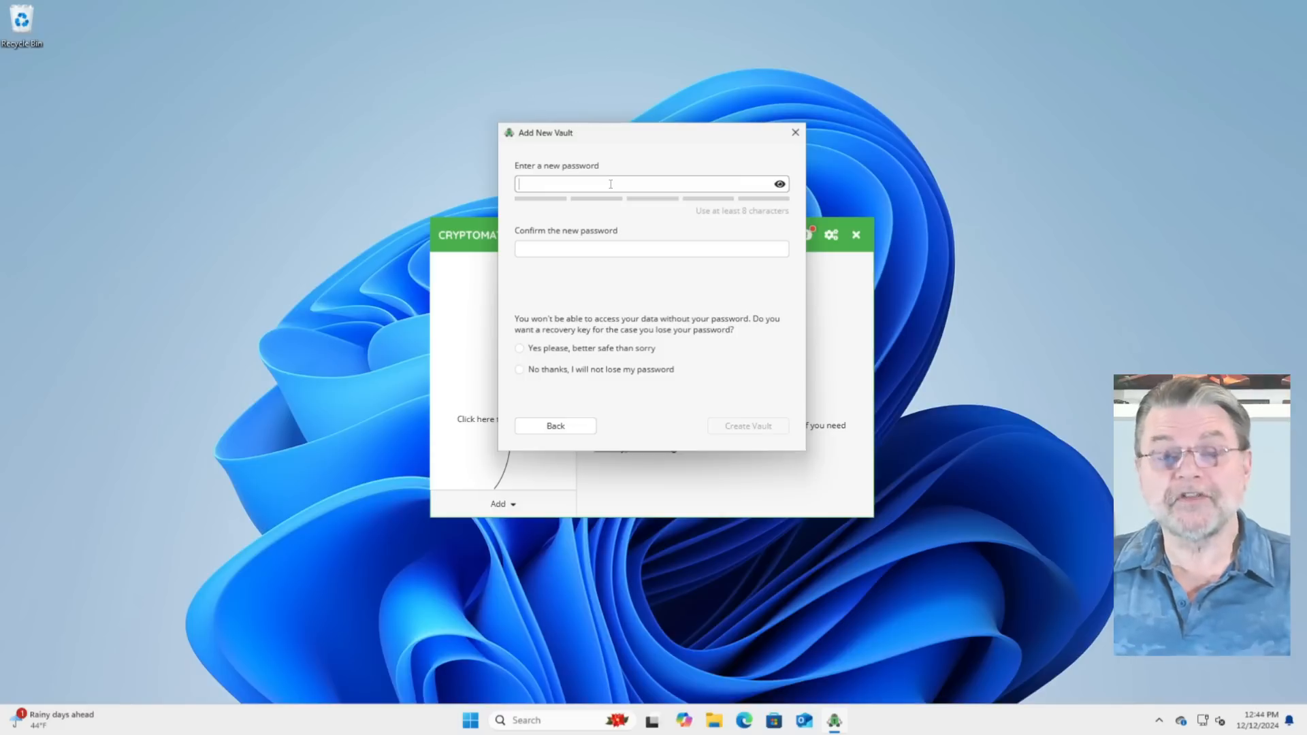
{"action": "key", "text": "ctrl+v"}
{"action": "key", "text": "Tab"}
{"action": "key", "text": "ctrl+v"}
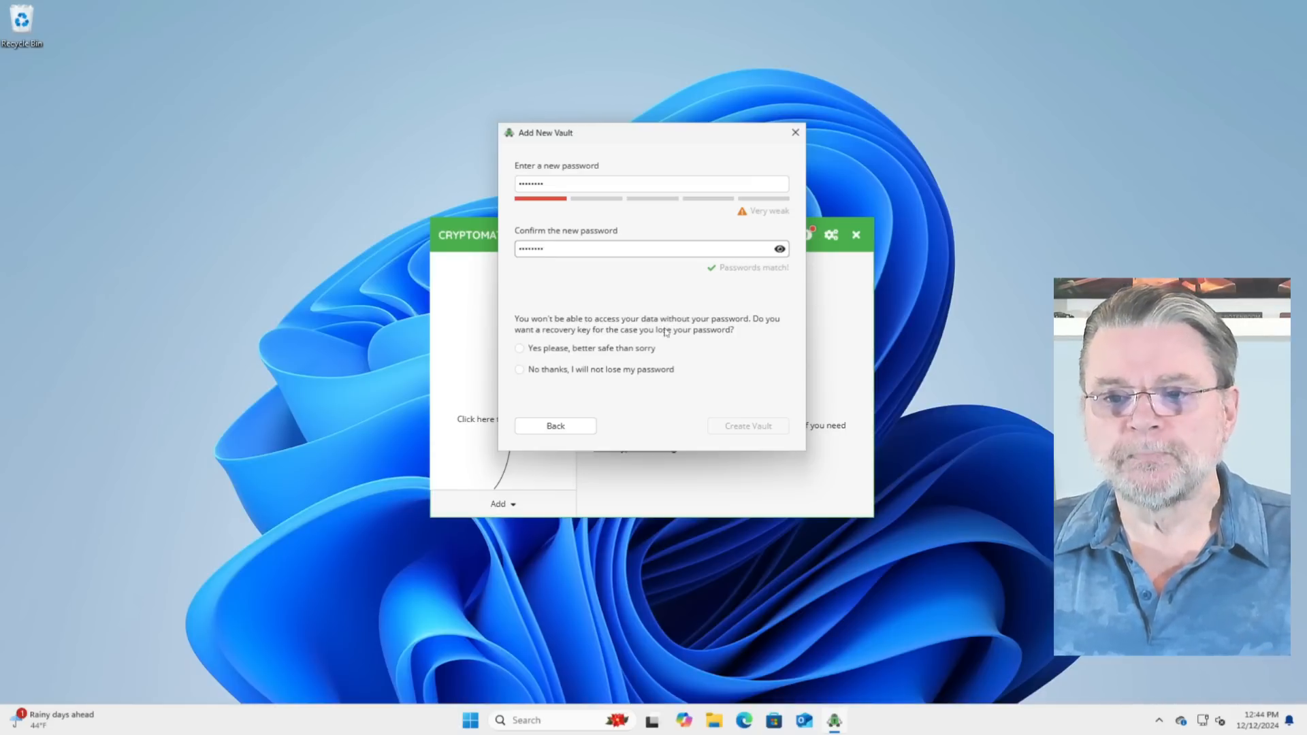
{"action": "left_click", "coordinate": [521, 350]}
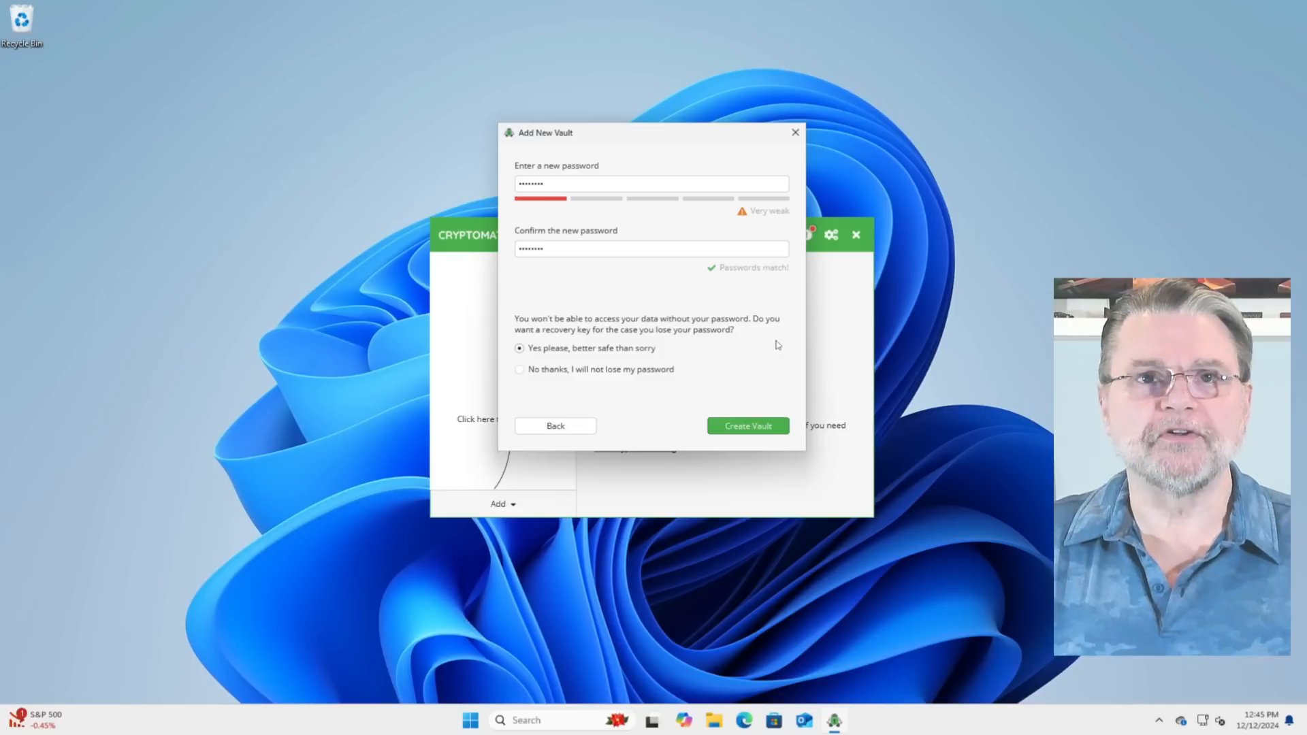
{"action": "left_click", "coordinate": [755, 427]}
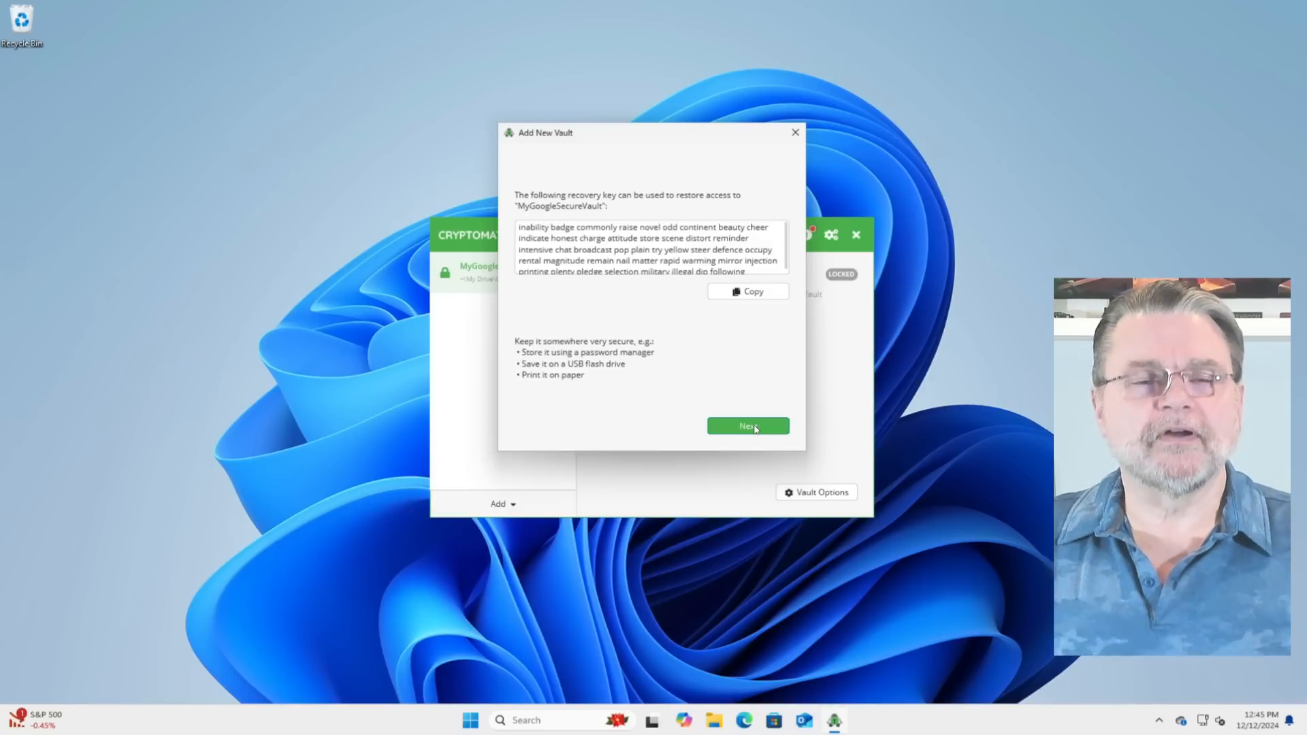
Step: Copy the vault's recovery key and paste it into a blank Notepad document
{"action": "left_click", "coordinate": [757, 292]}
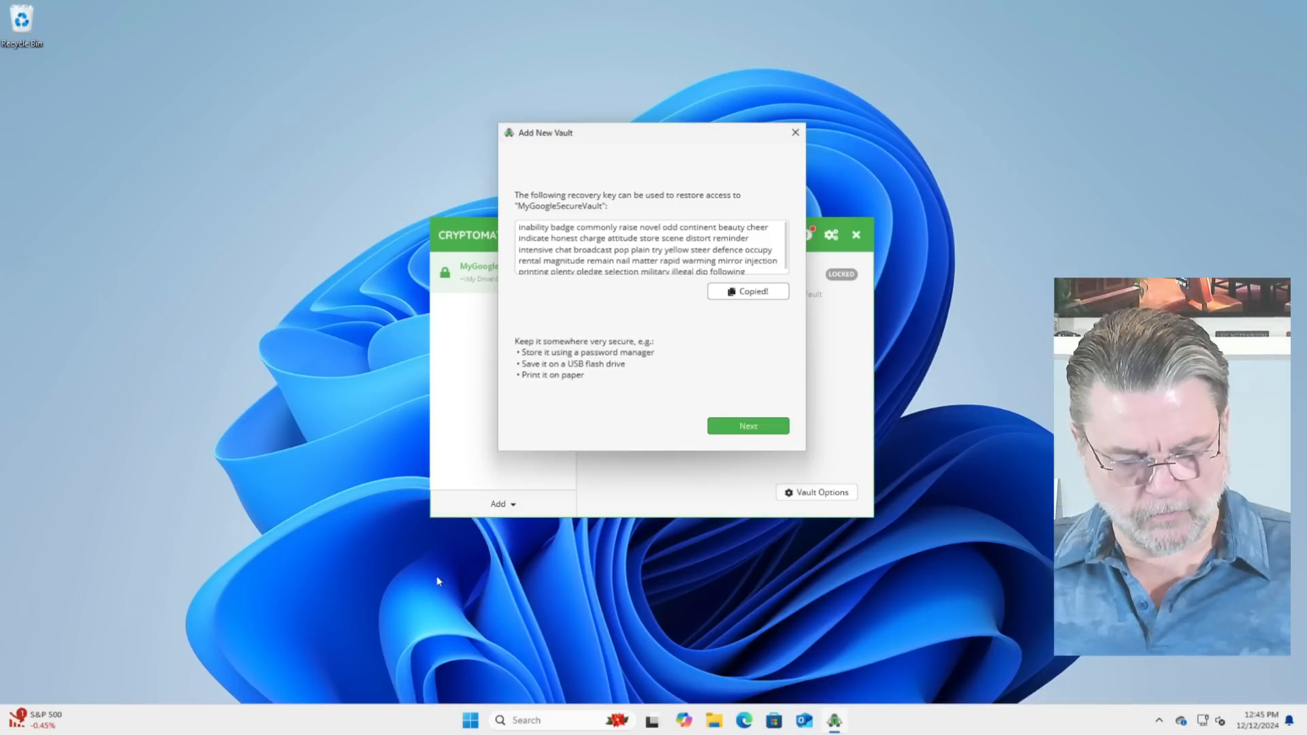
{"action": "key", "text": "super+r"}
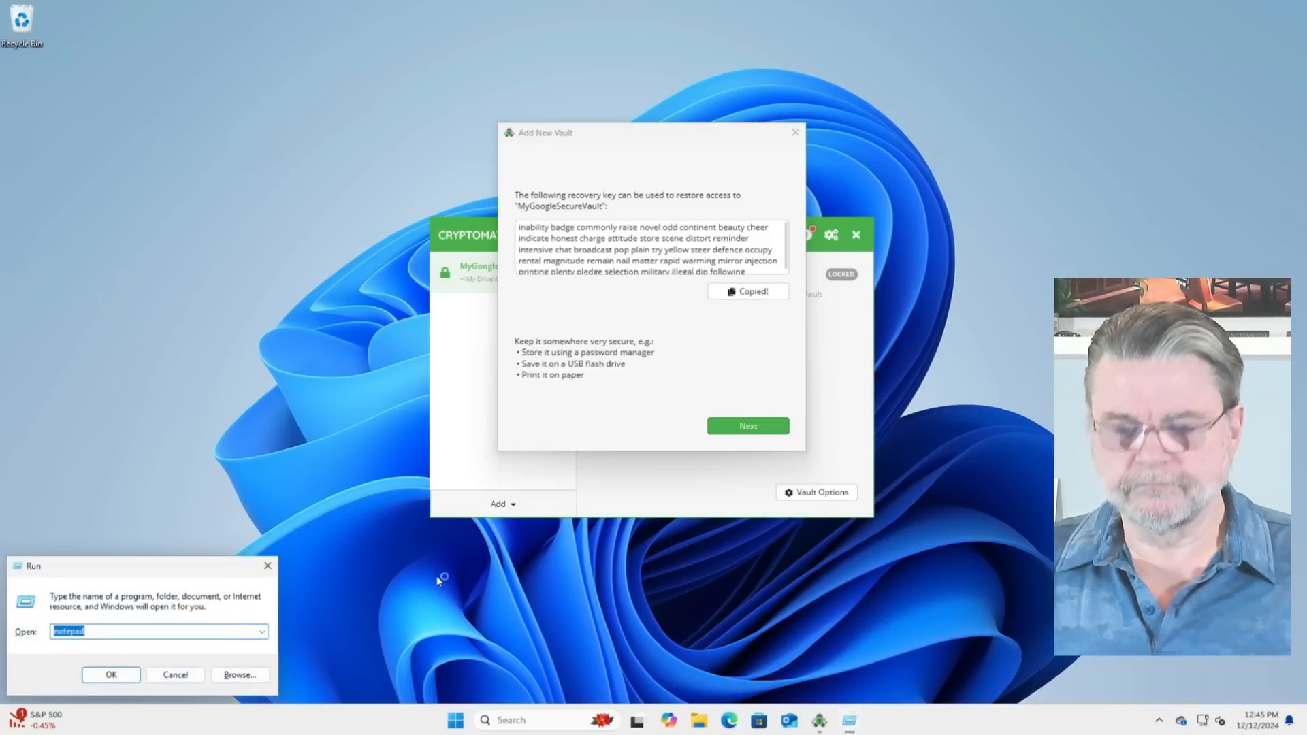
{"action": "key", "text": "Return"}
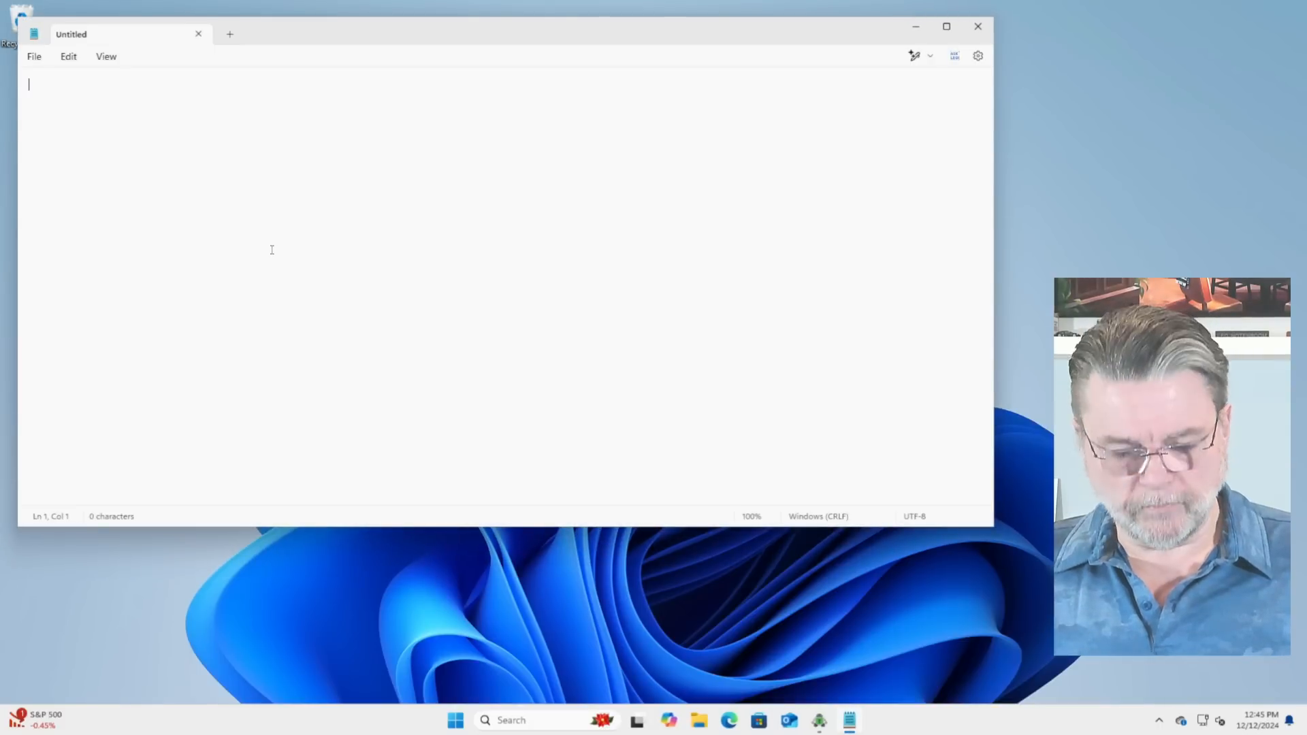
{"action": "key", "text": "ctrl+v"}
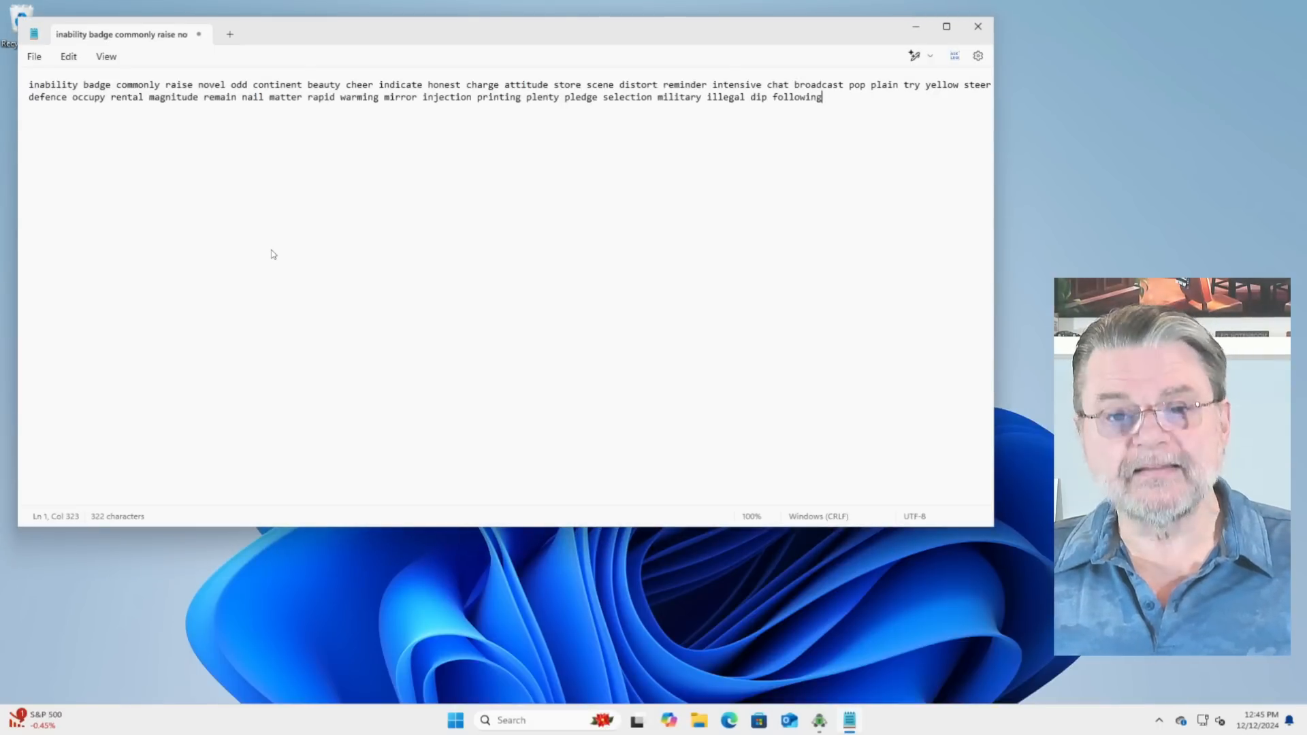
Step: Save the Notepad document holding the recovery key to the Desktop under the file name key, and close Notepad
{"action": "left_click", "coordinate": [33, 56]}
{"action": "left_click", "coordinate": [60, 170]}
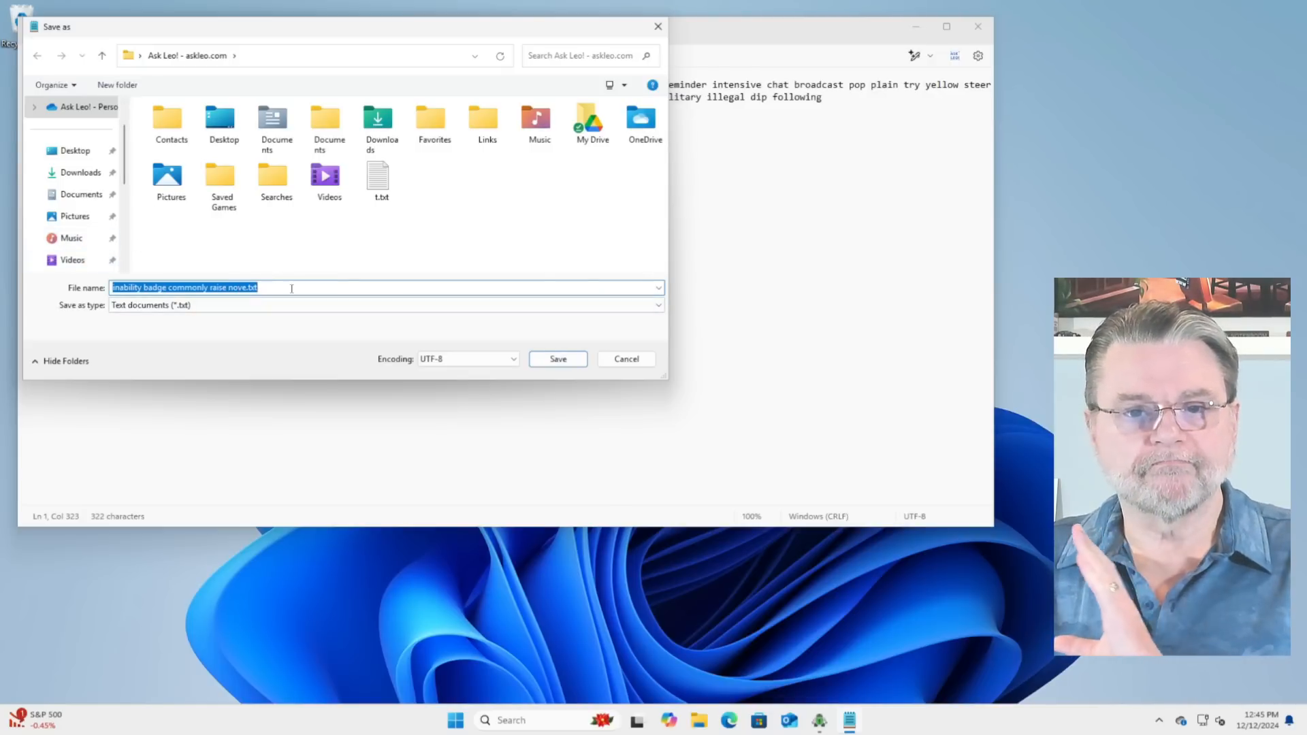
{"action": "type", "text": "key"}
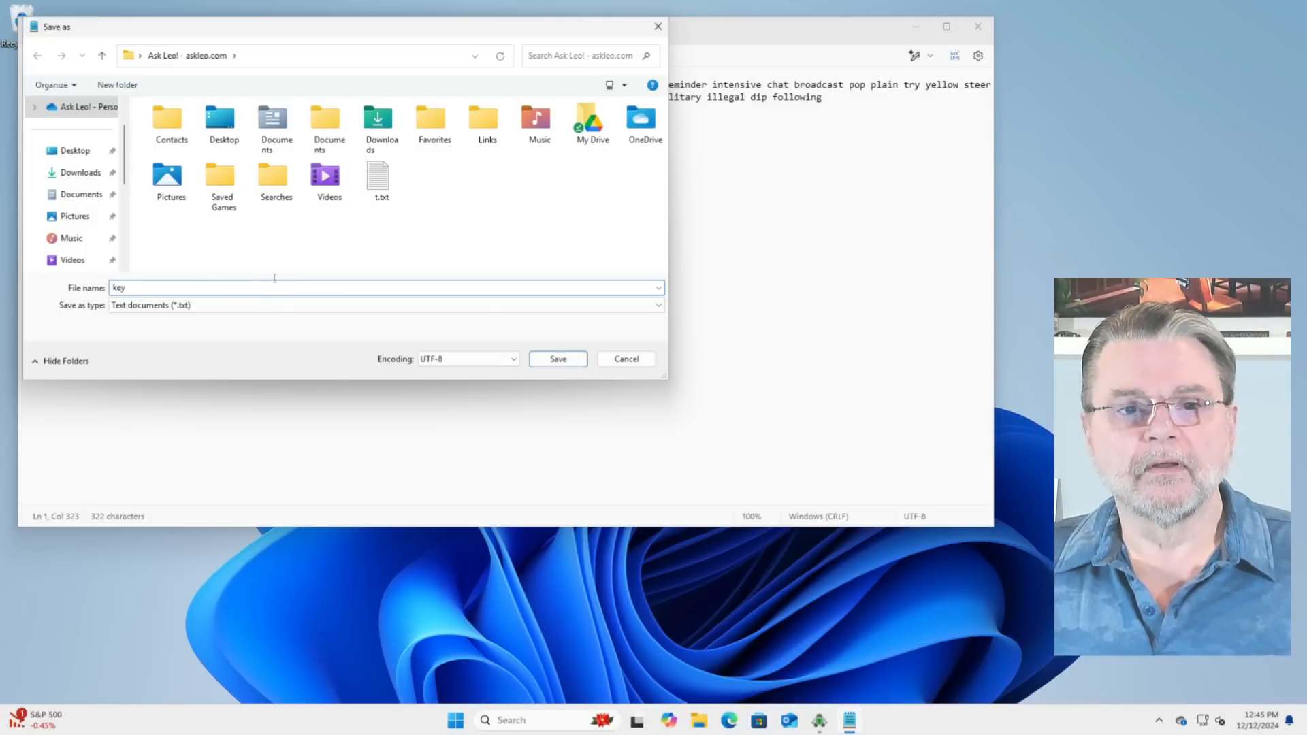
{"action": "left_click", "coordinate": [74, 150]}
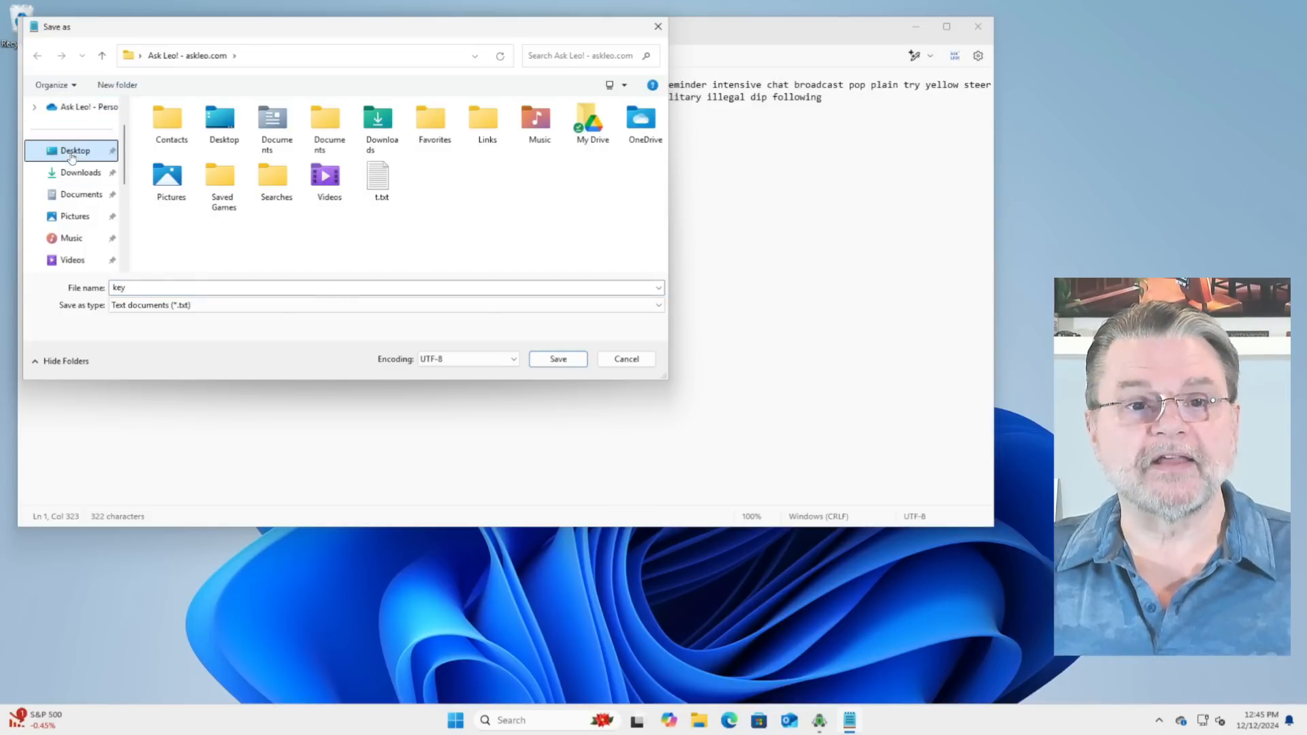
{"action": "left_click", "coordinate": [557, 359]}
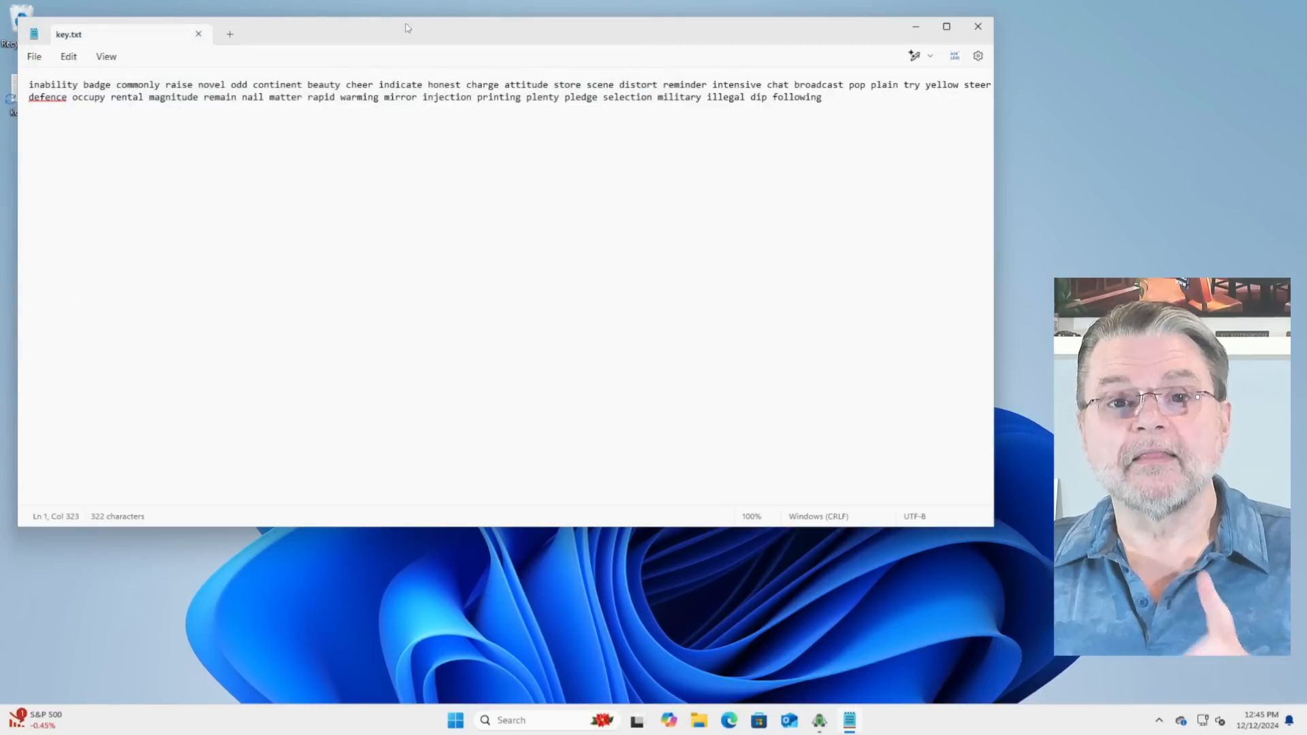
{"action": "left_click", "coordinate": [971, 27]}
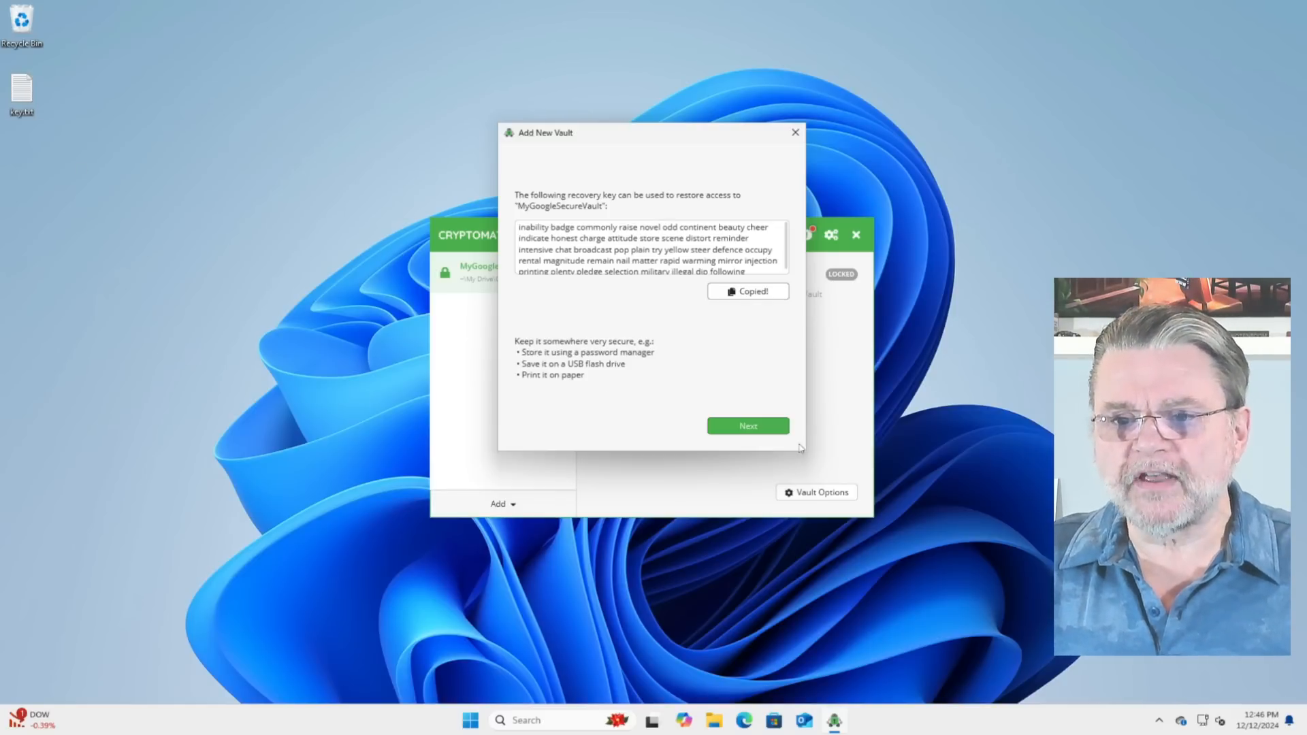
Step: Finish the vault setup and unlock MyGoogleSecureVault with the vault password, choosing to have the password remembered
{"action": "left_click", "coordinate": [749, 432]}
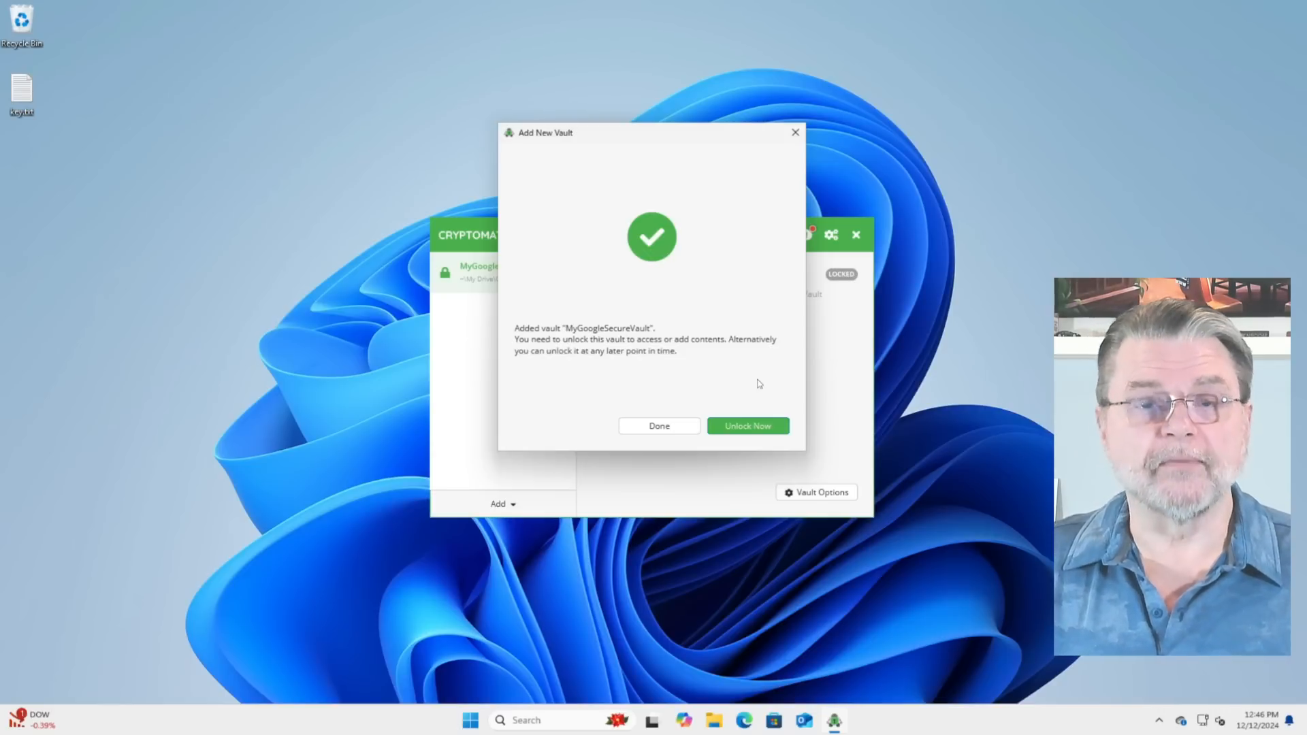
{"action": "left_click", "coordinate": [753, 427]}
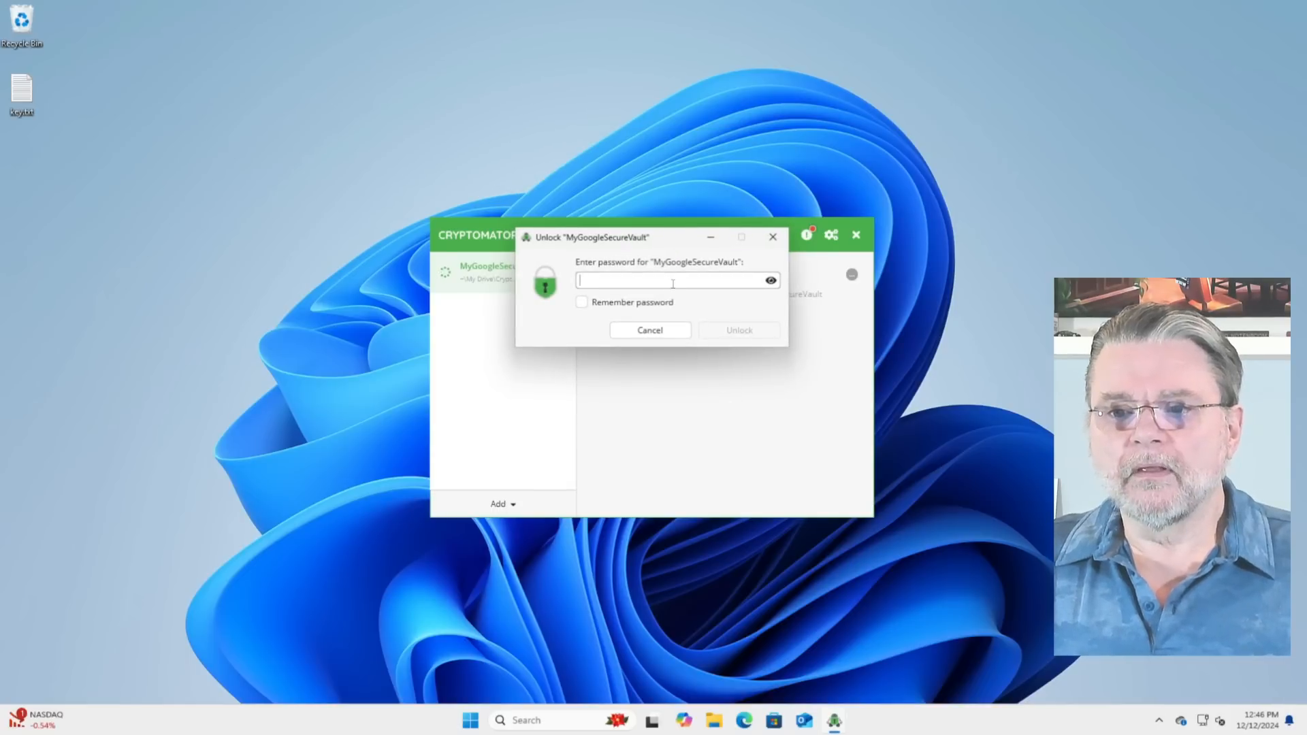
{"action": "type", "text": "••••••••"}
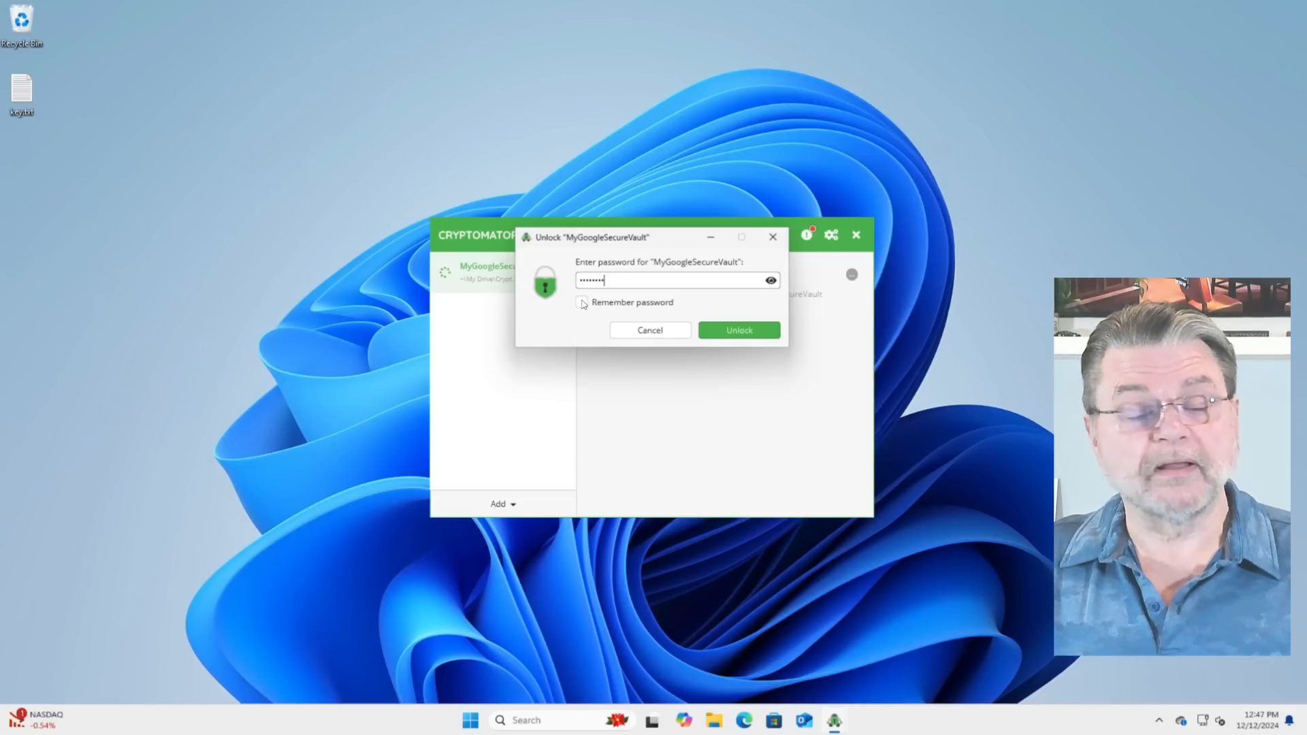
{"action": "left_click", "coordinate": [583, 303]}
{"action": "left_click", "coordinate": [746, 335]}
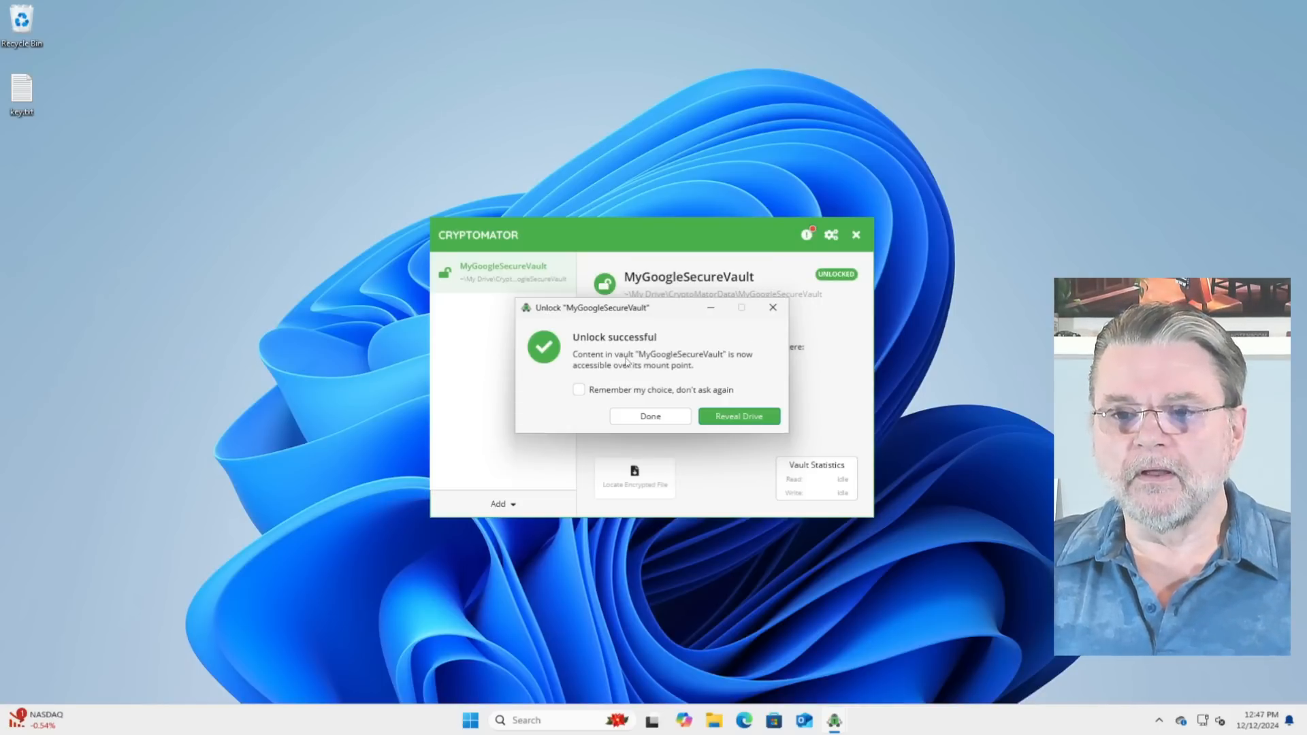
Step: Reveal the unlocked vault's drive, remembering that choice for future unlocks, and locate the drive under This PC
{"action": "left_click", "coordinate": [577, 391]}
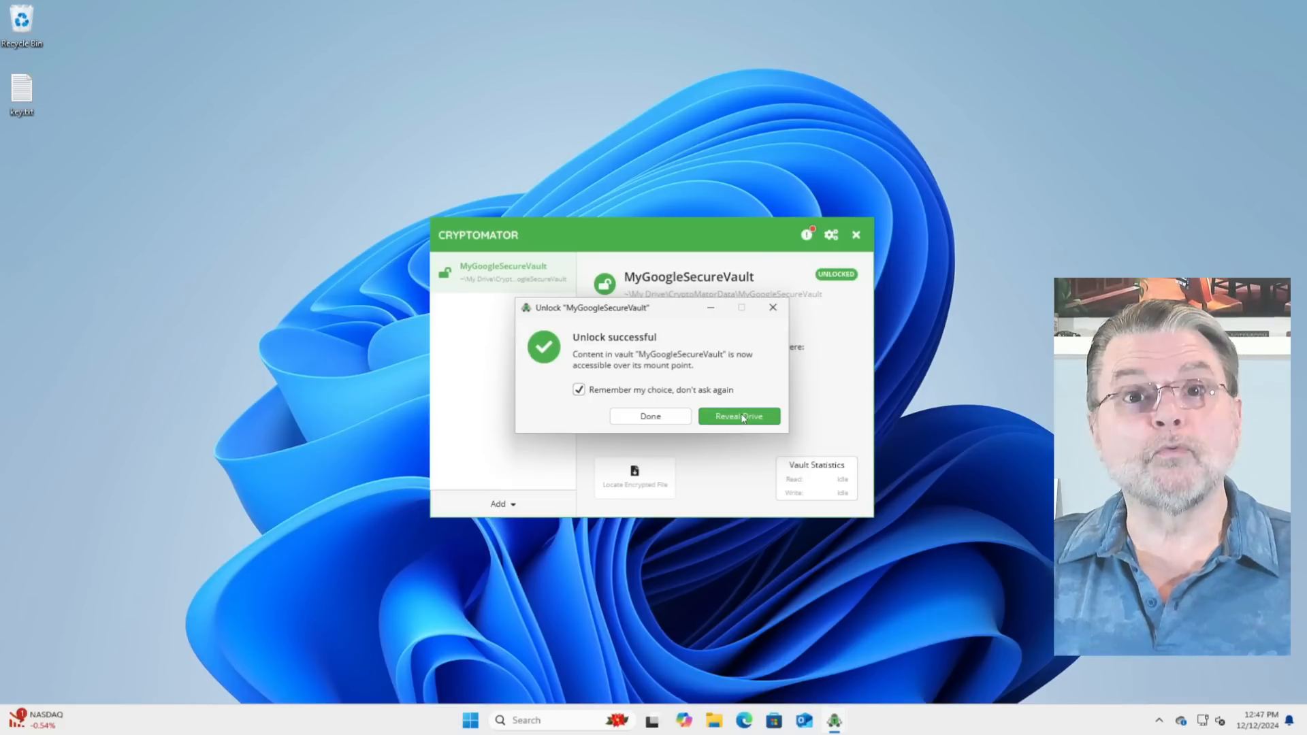
{"action": "left_click", "coordinate": [742, 417]}
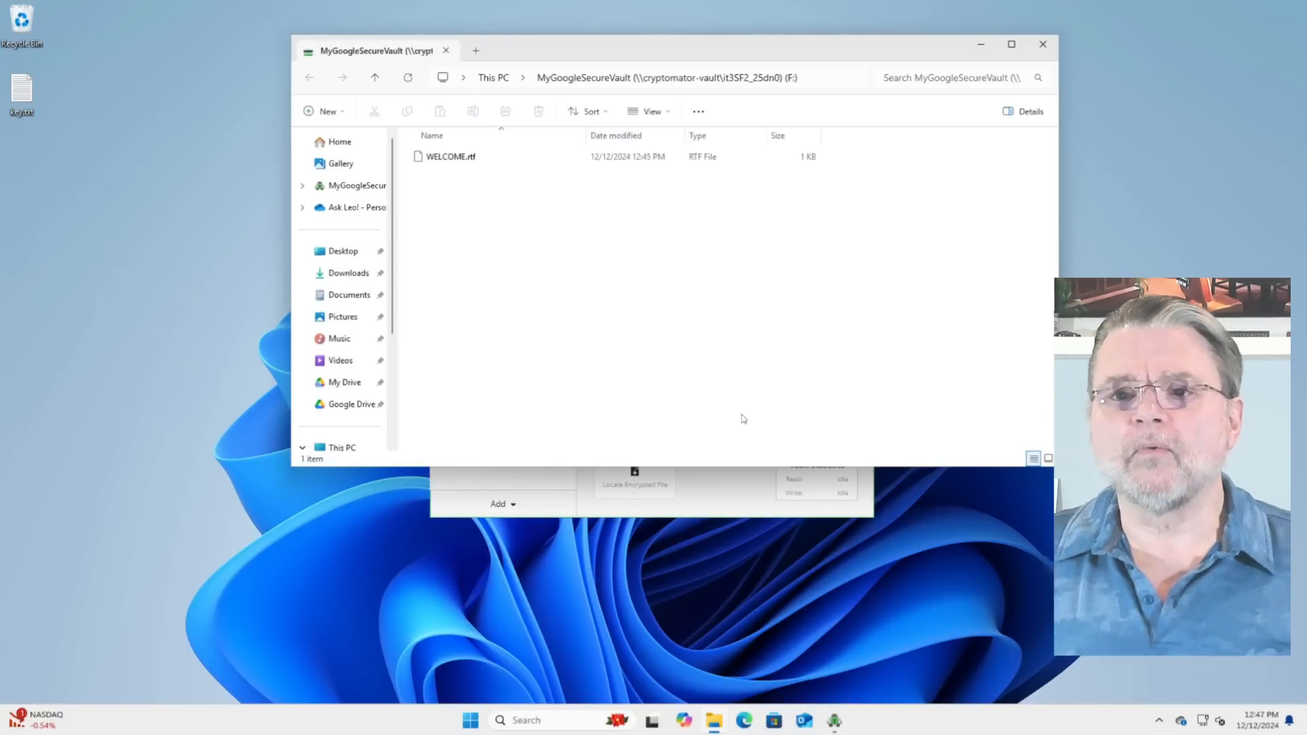
{"action": "scroll", "coordinate": [348, 371], "scroll_direction": "down", "scroll_amount": 2}
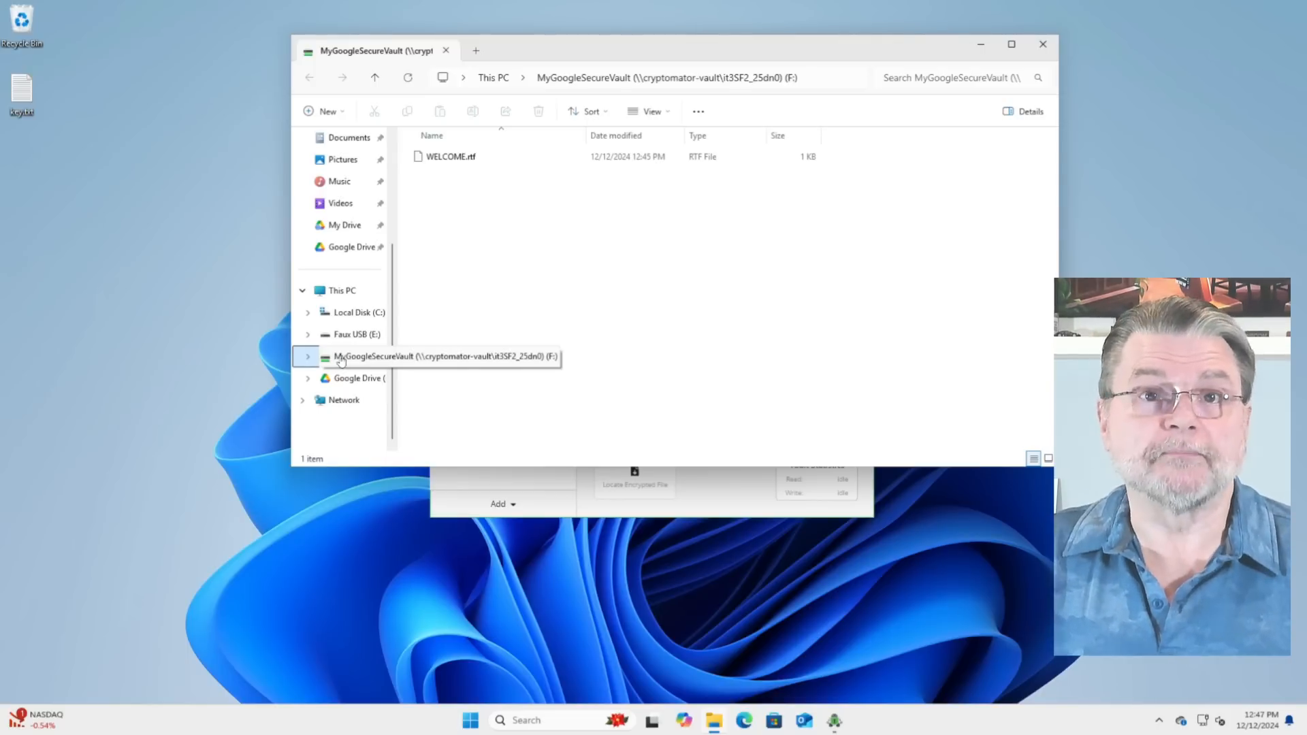
Step: Create a text document with the default name in the vault drive, enter "super secret data" in it, and close Notepad
{"action": "right_click", "coordinate": [589, 246]}
{"action": "mouse_move", "coordinate": [673, 349]}
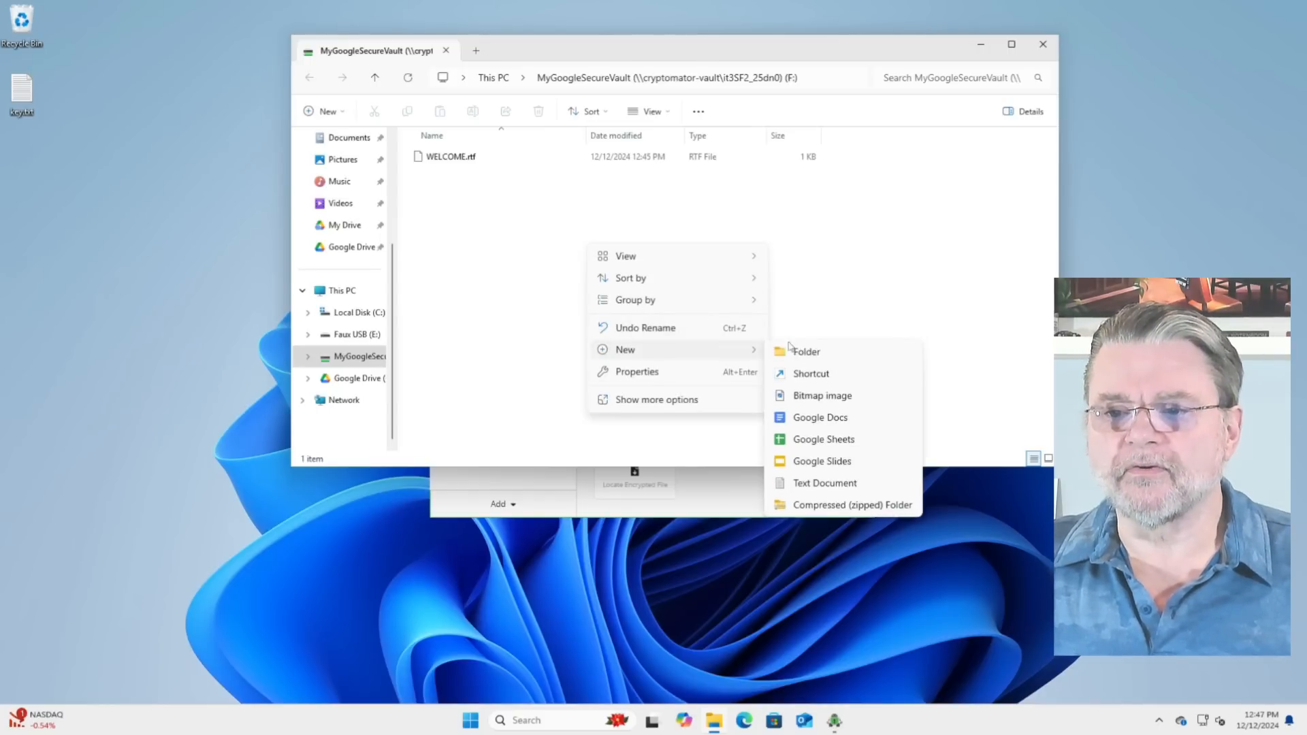
{"action": "left_click", "coordinate": [848, 482]}
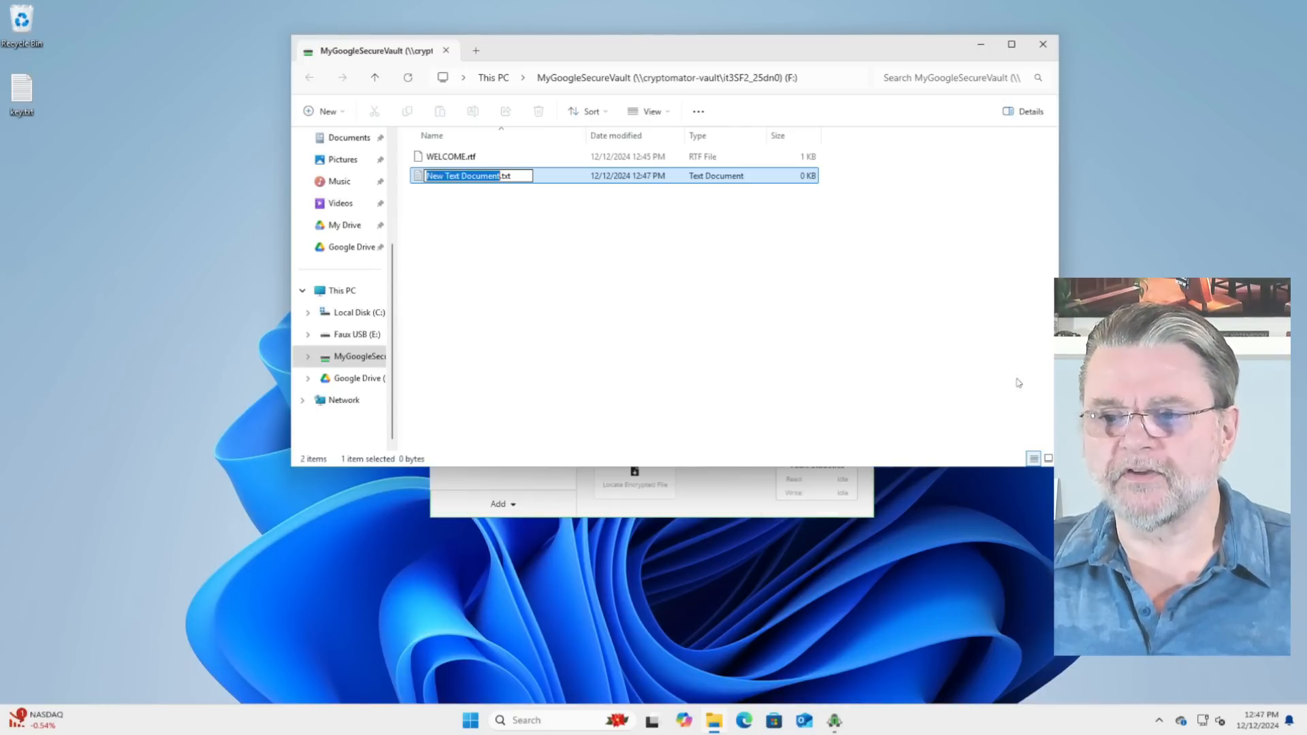
{"action": "key", "text": "Return"}
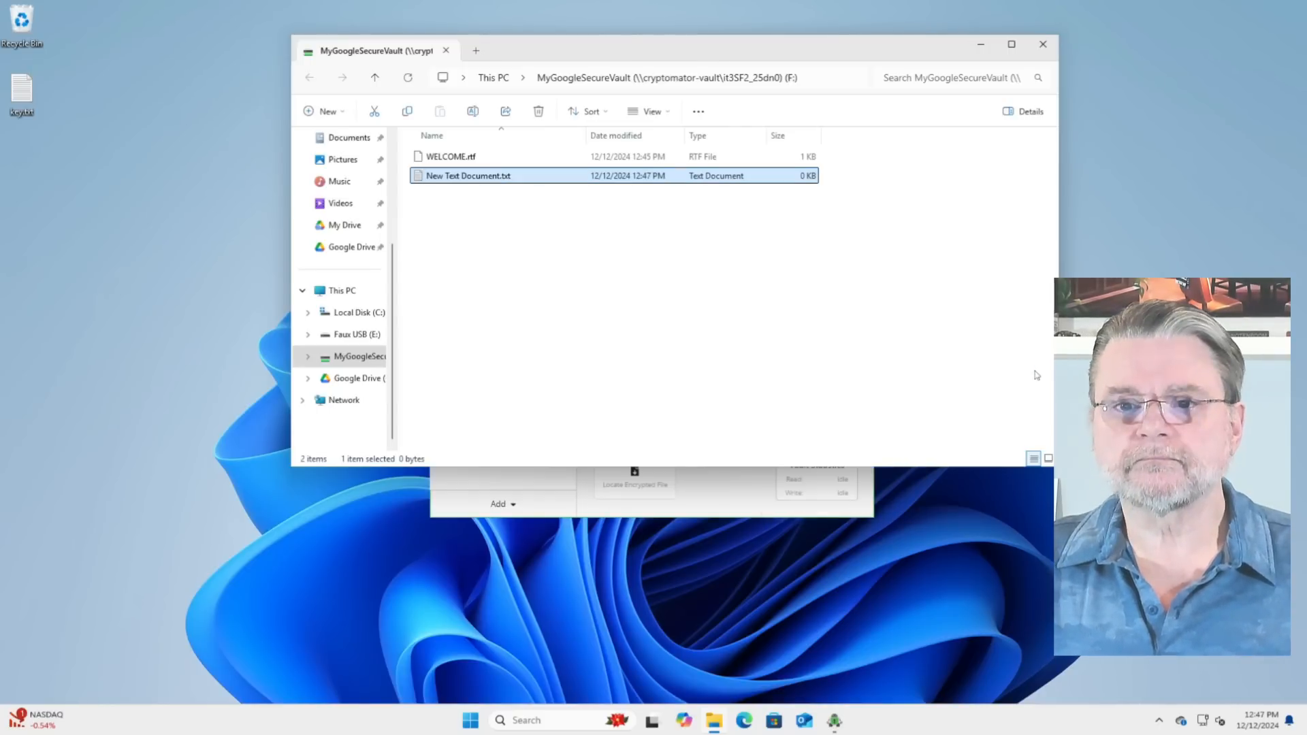
{"action": "key", "text": "Return"}
{"action": "type", "text": "super secret data"}
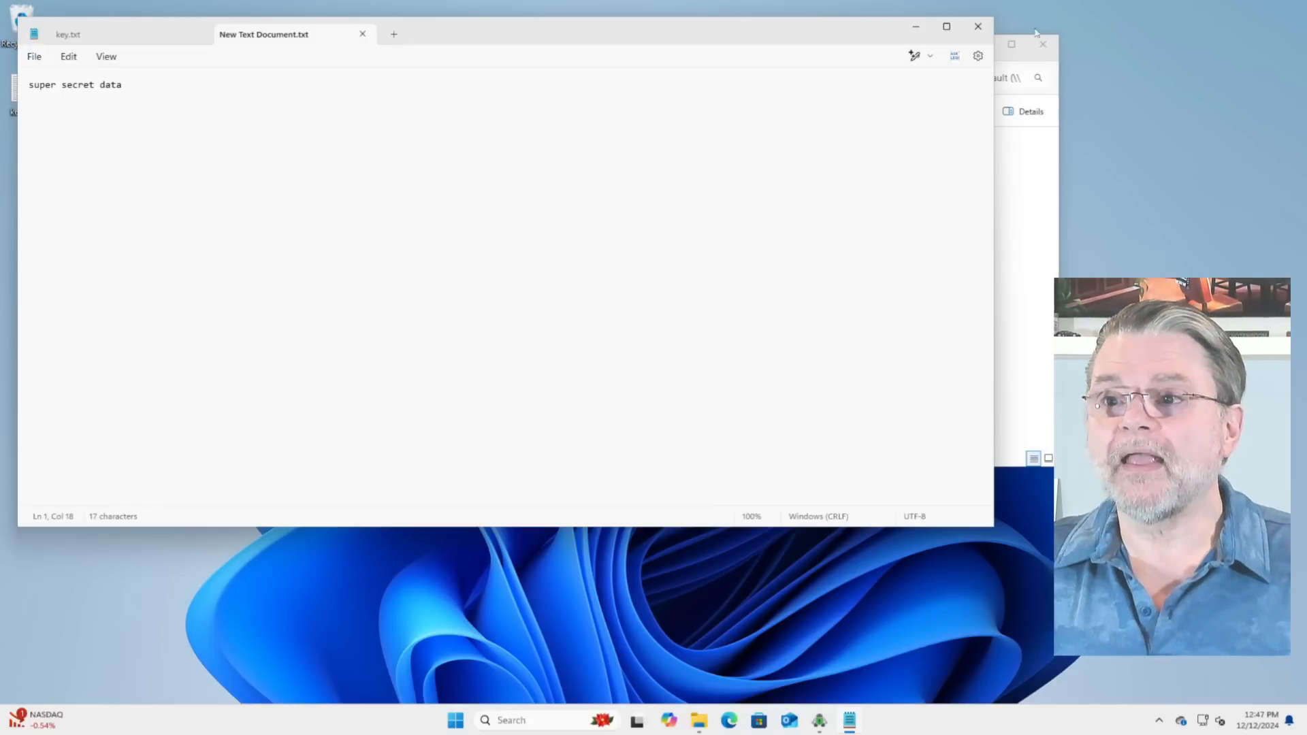
{"action": "left_click", "coordinate": [978, 26]}
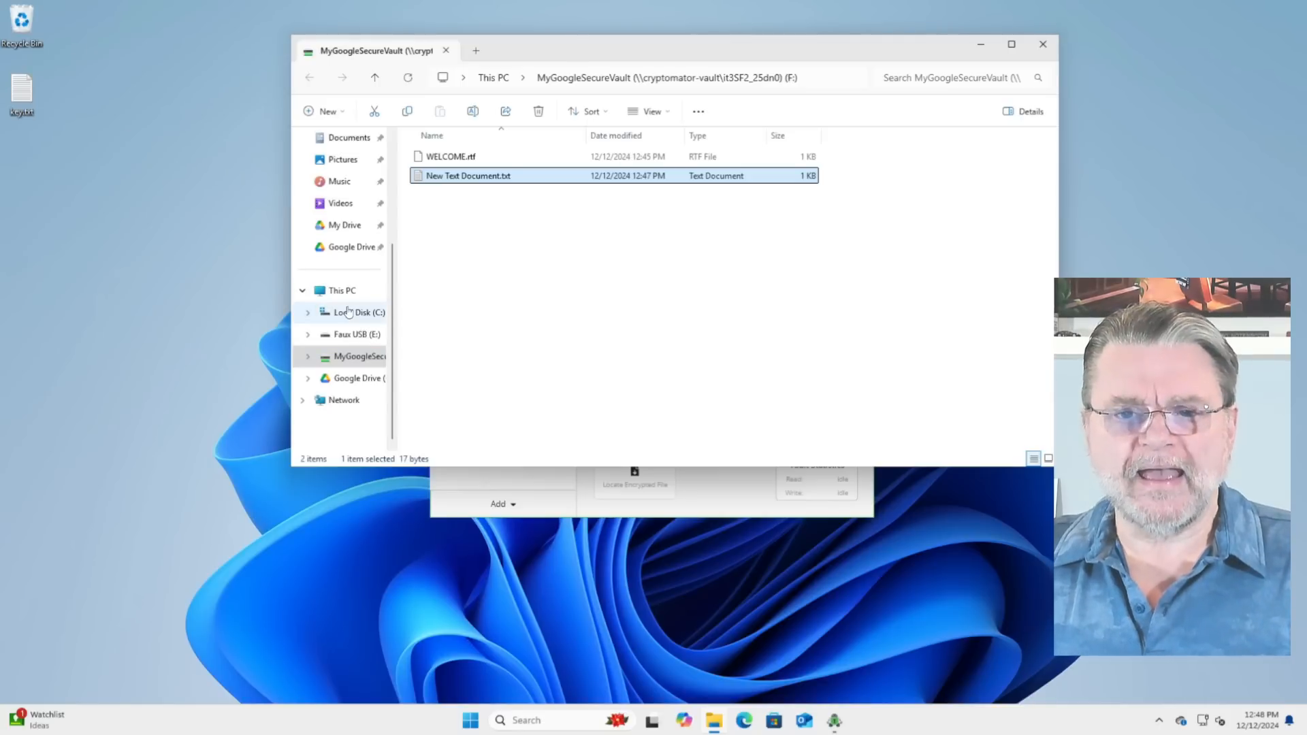
Step: Examine the vault's encrypted files in My Drive's CryptoMatorData folder, going down through MyGoogleSecureVault, d and QS and back up
{"action": "left_click", "coordinate": [340, 225]}
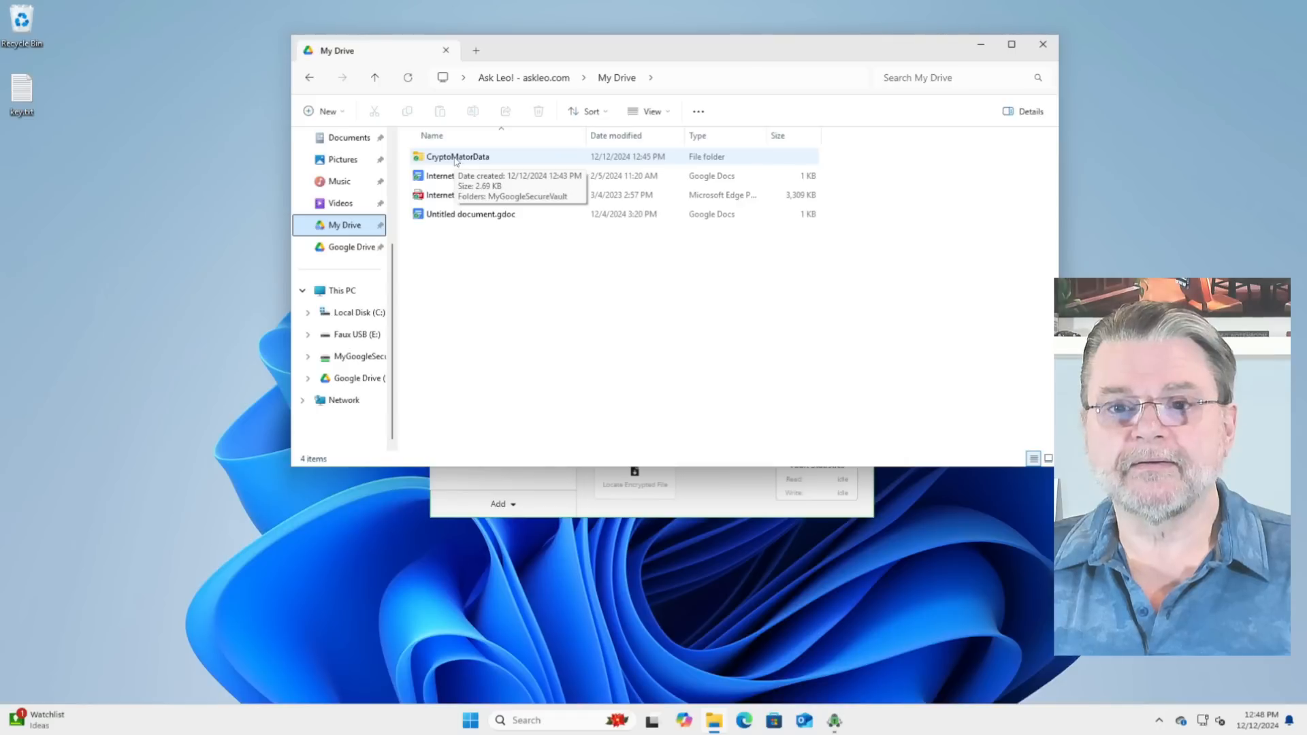
{"action": "double_click", "coordinate": [456, 158]}
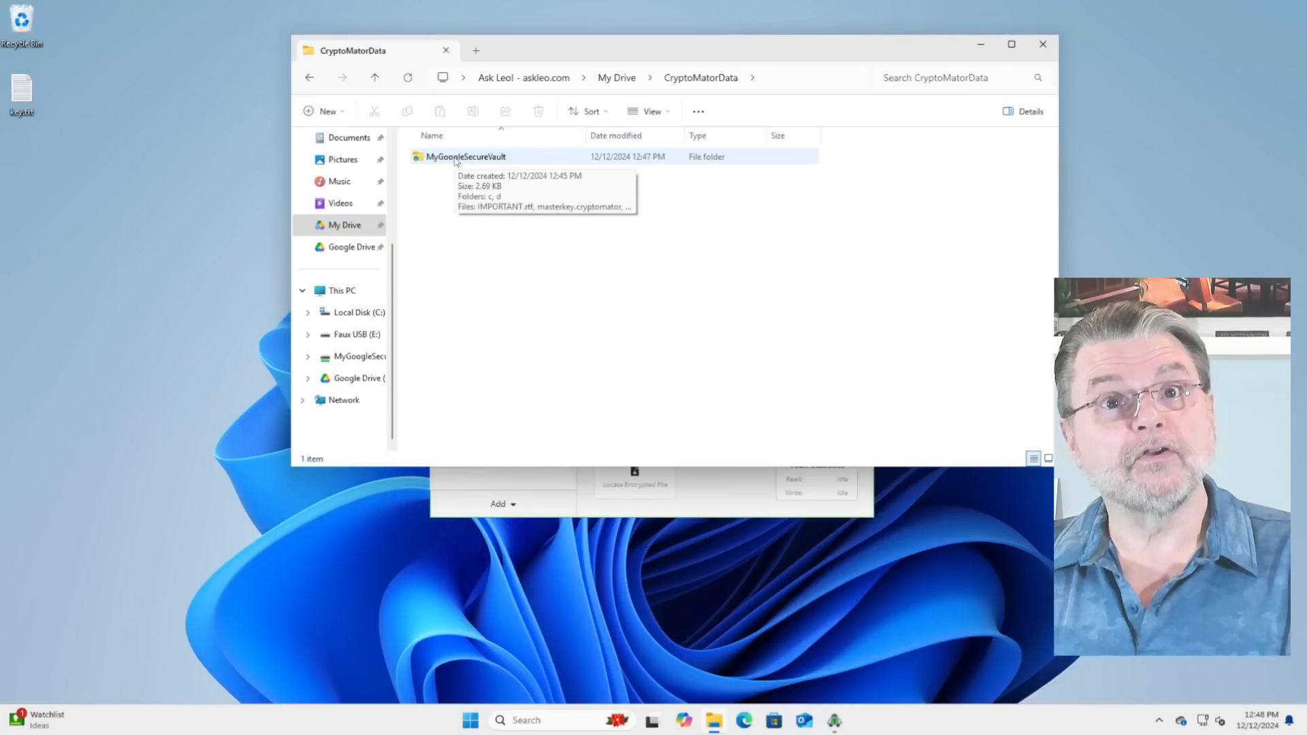
{"action": "double_click", "coordinate": [456, 159]}
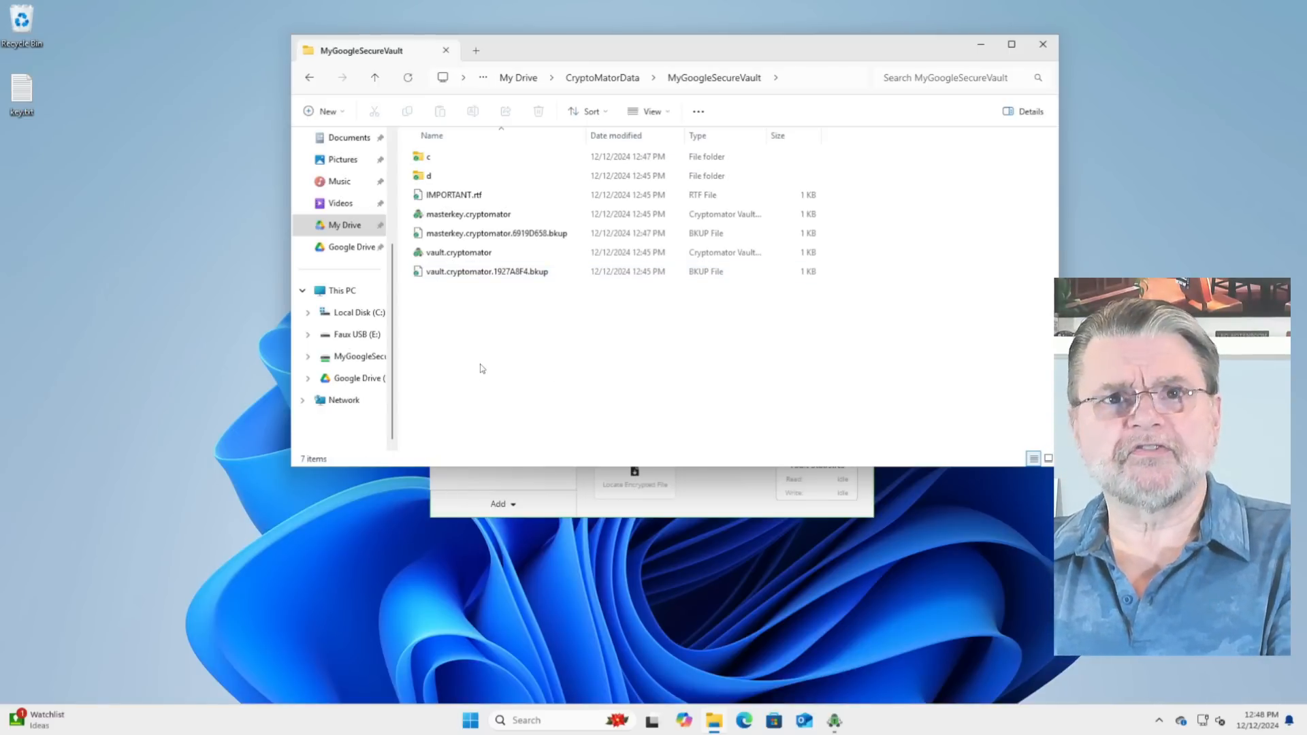
{"action": "double_click", "coordinate": [429, 175]}
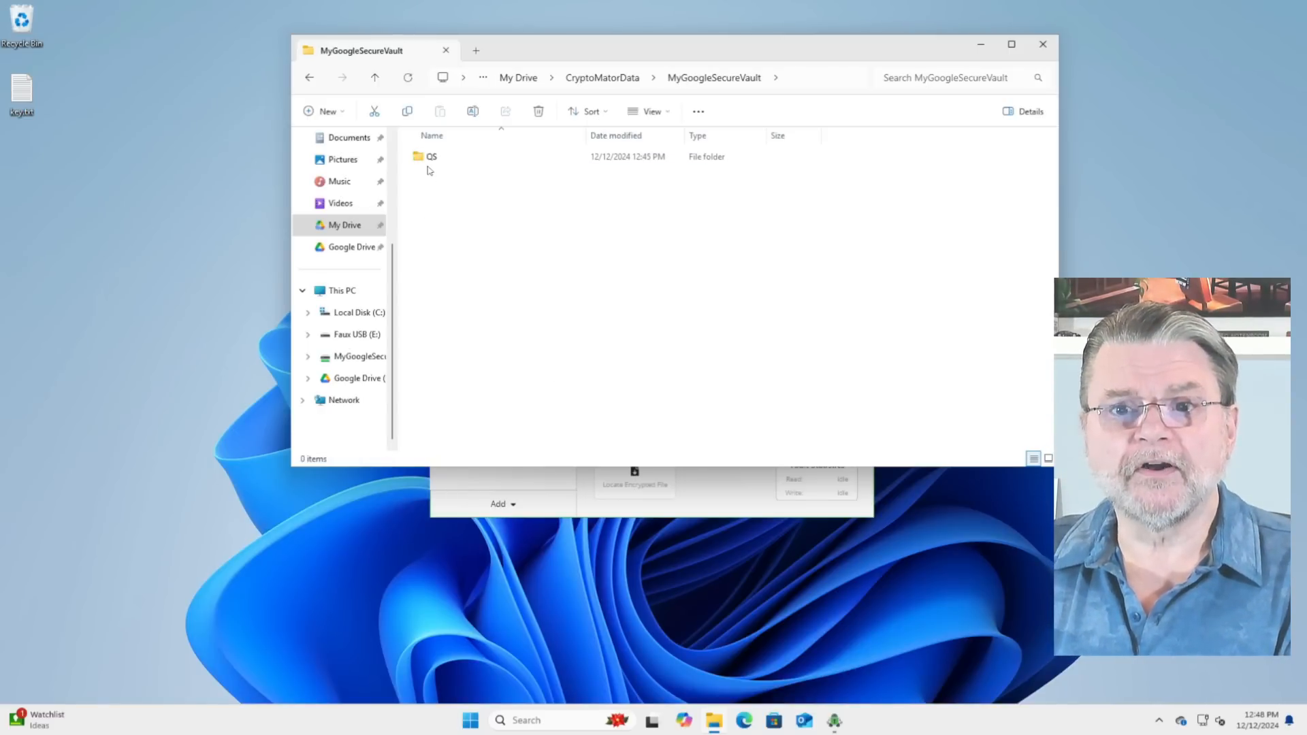
{"action": "left_click", "coordinate": [434, 157]}
{"action": "double_click", "coordinate": [433, 157]}
{"action": "double_click", "coordinate": [497, 157]}
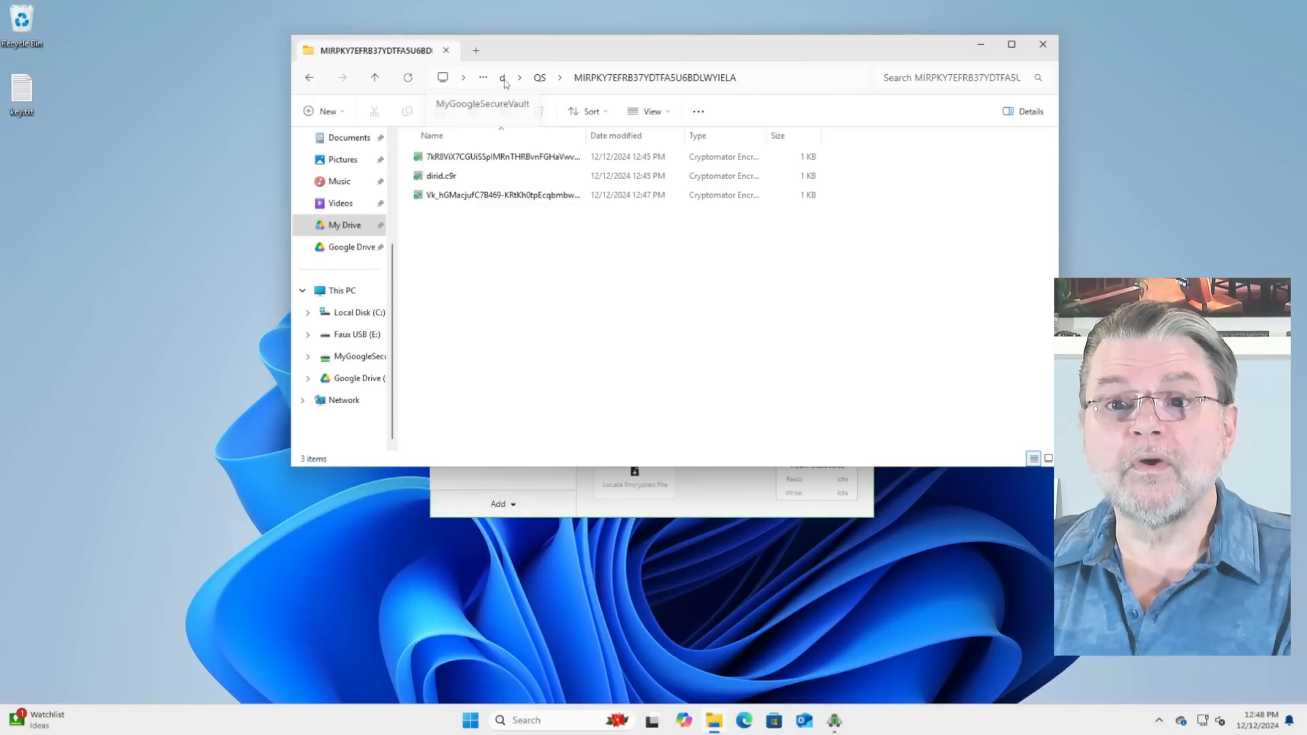
{"action": "left_click", "coordinate": [375, 78]}
{"action": "left_click", "coordinate": [375, 79]}
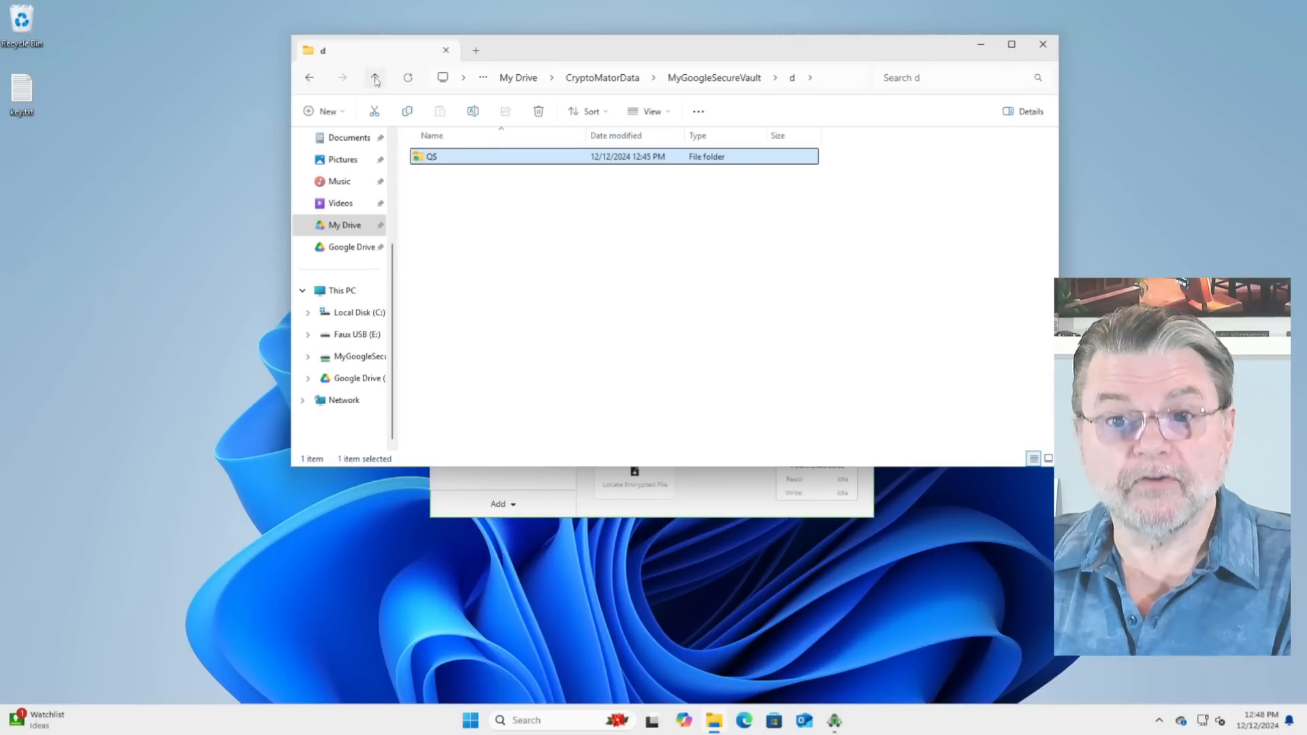
{"action": "left_click", "coordinate": [375, 79]}
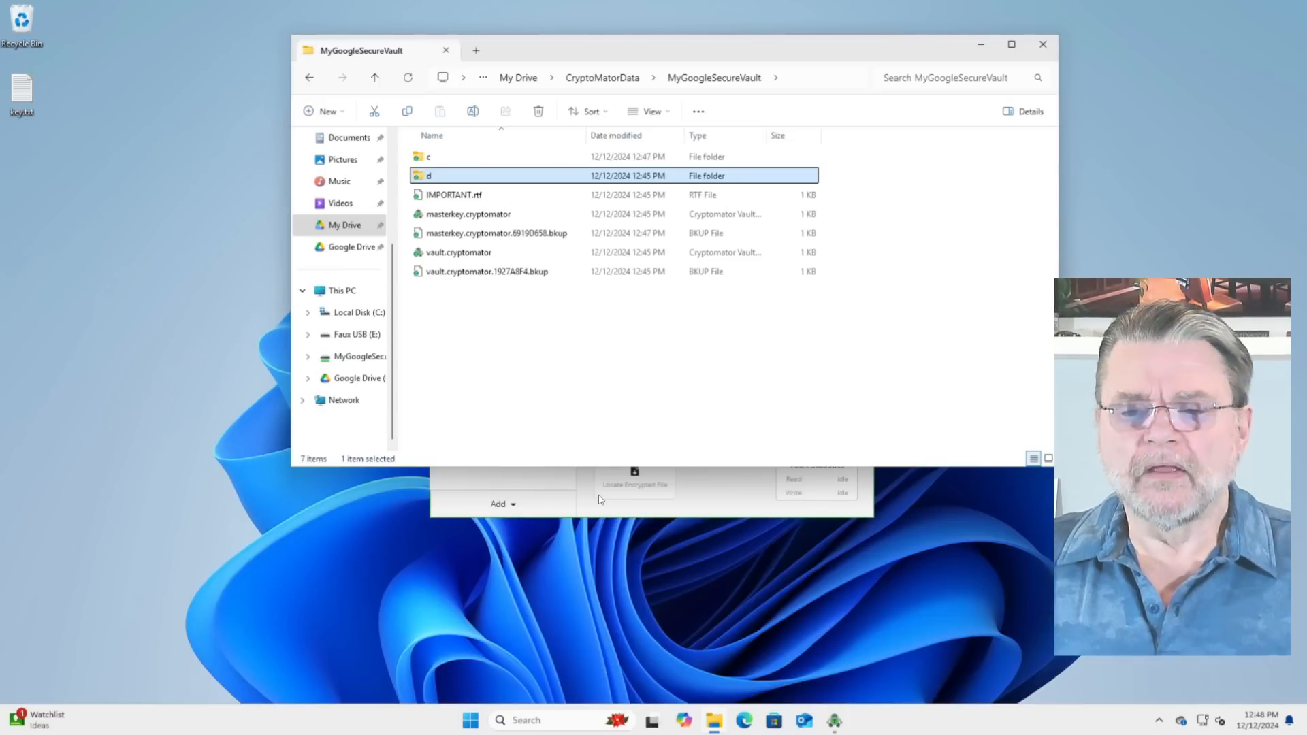
Step: Open Google Drive in Edge and examine the contents of MyGoogleSecureVault inside the CryptoMatorData folder
{"action": "left_click", "coordinate": [744, 720]}
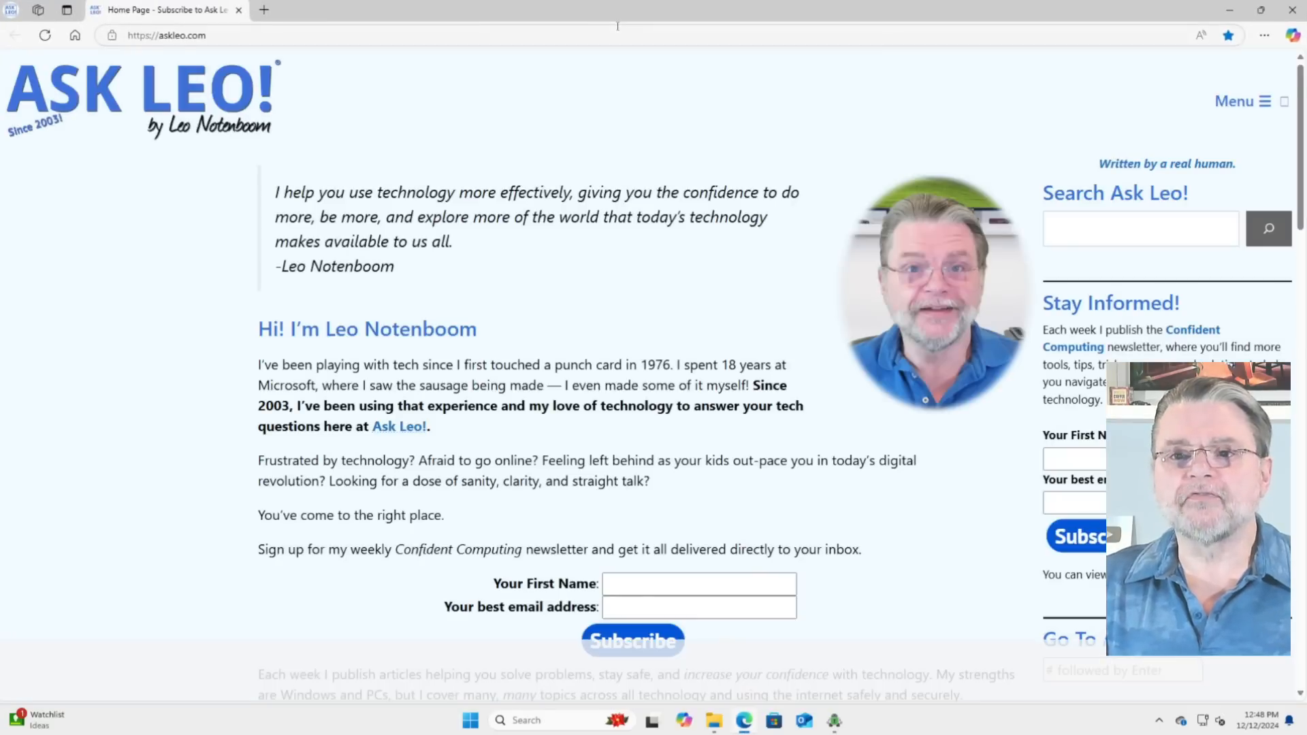
{"action": "left_click", "coordinate": [619, 35]}
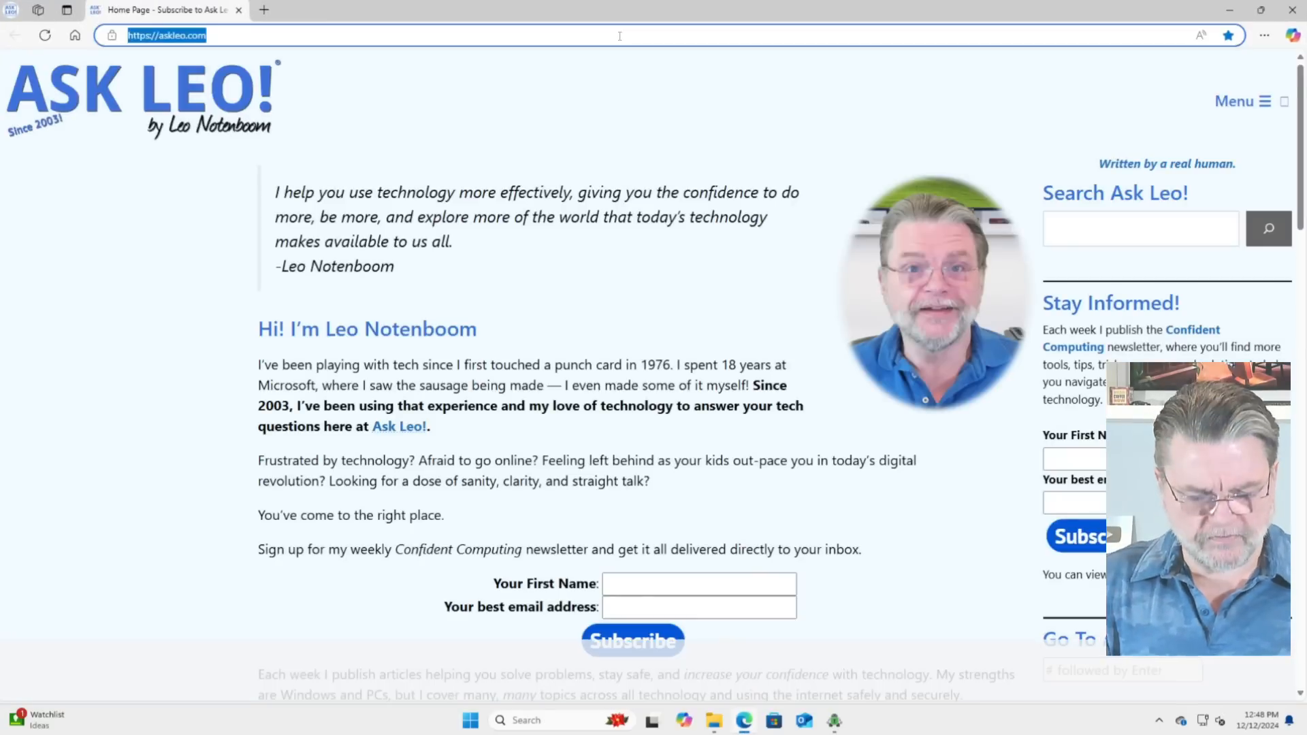
{"action": "type", "text": "drive."}
{"action": "key", "text": "Return"}
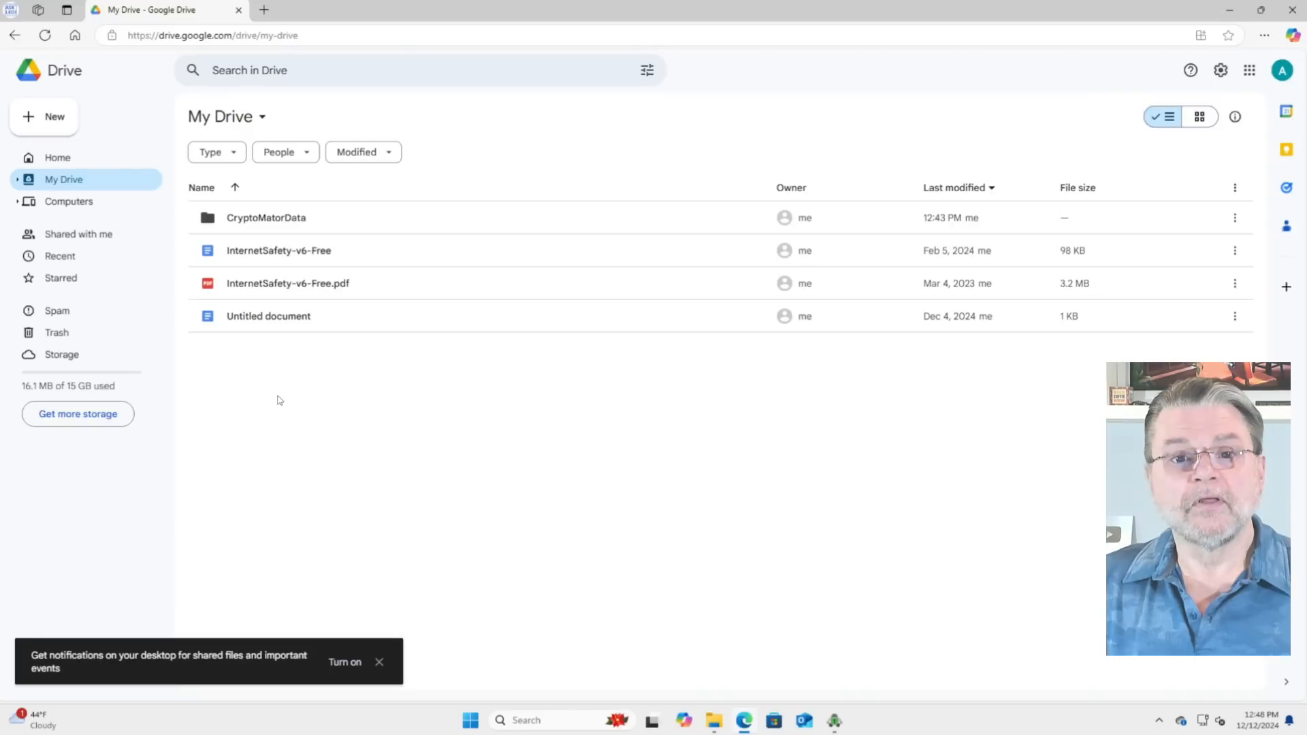
{"action": "left_click", "coordinate": [264, 220]}
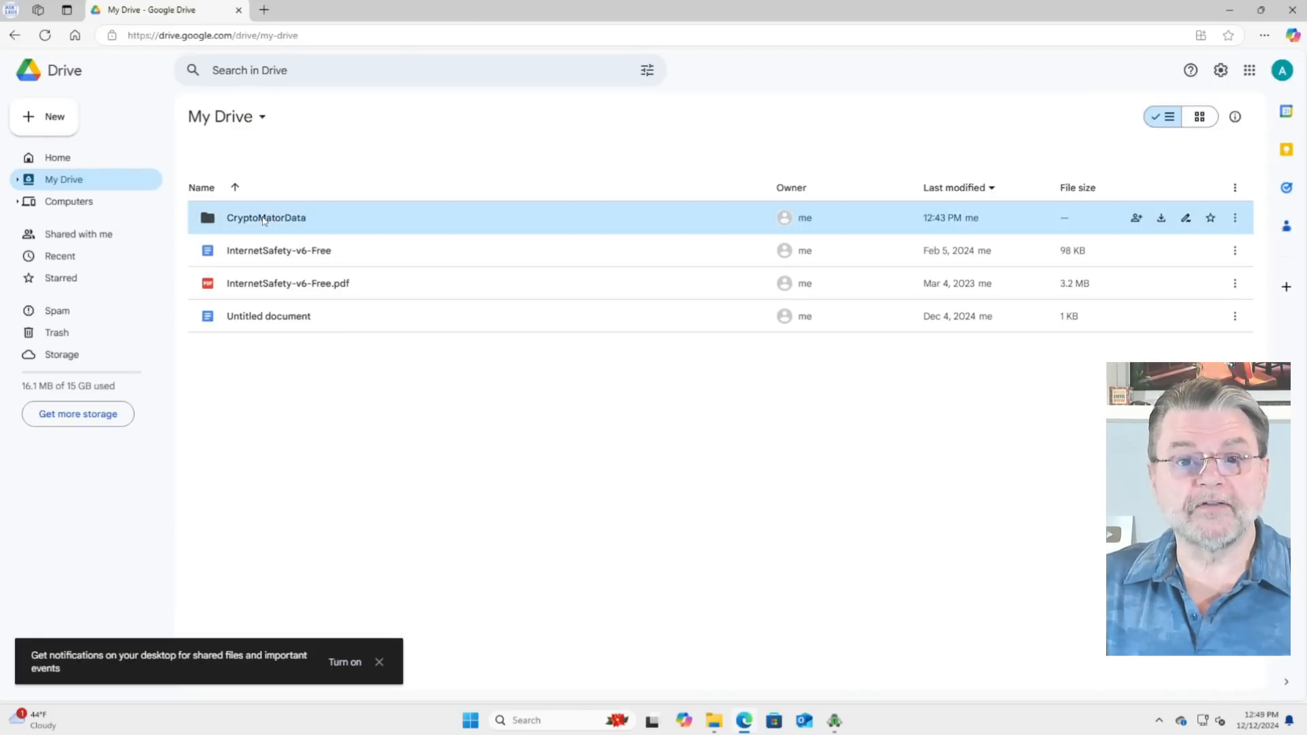
{"action": "double_click", "coordinate": [264, 220]}
{"action": "double_click", "coordinate": [264, 218]}
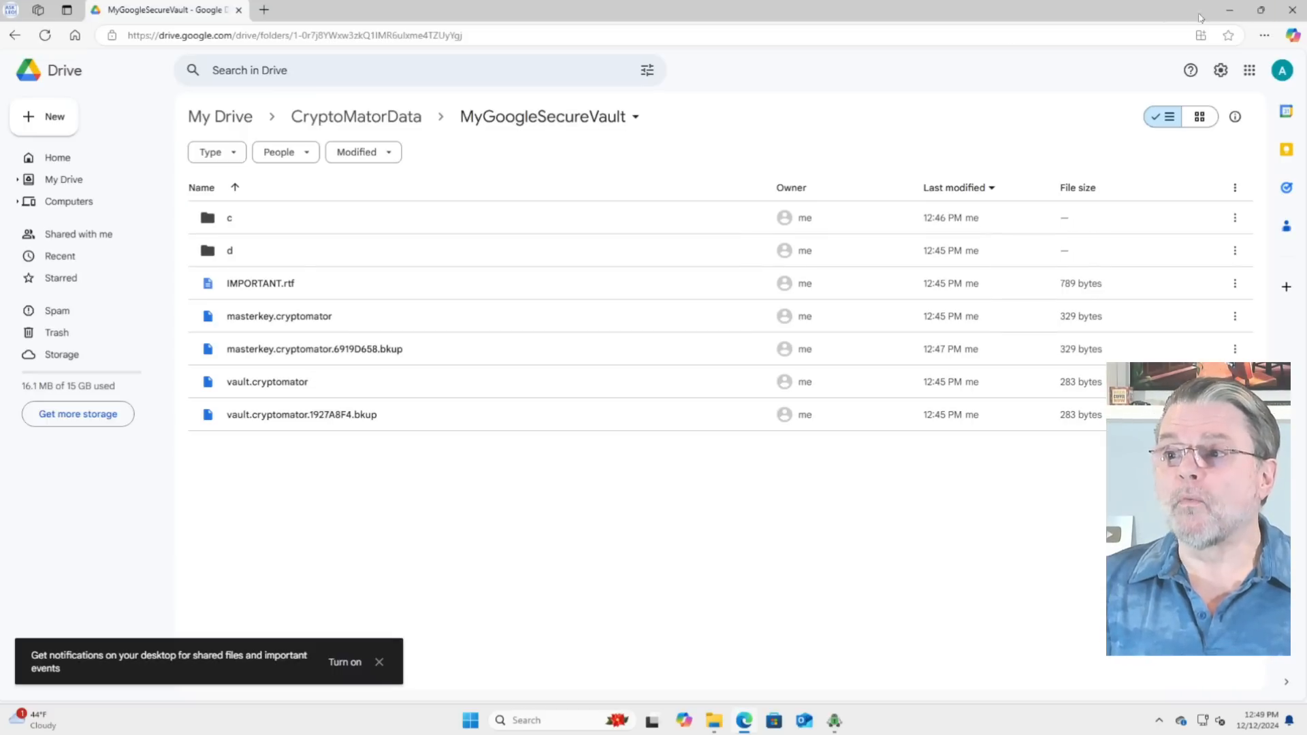
Step: Return to File Explorer, view the unencrypted files on the MyGoogleSecureVault drive, and close the window
{"action": "left_click", "coordinate": [1229, 9]}
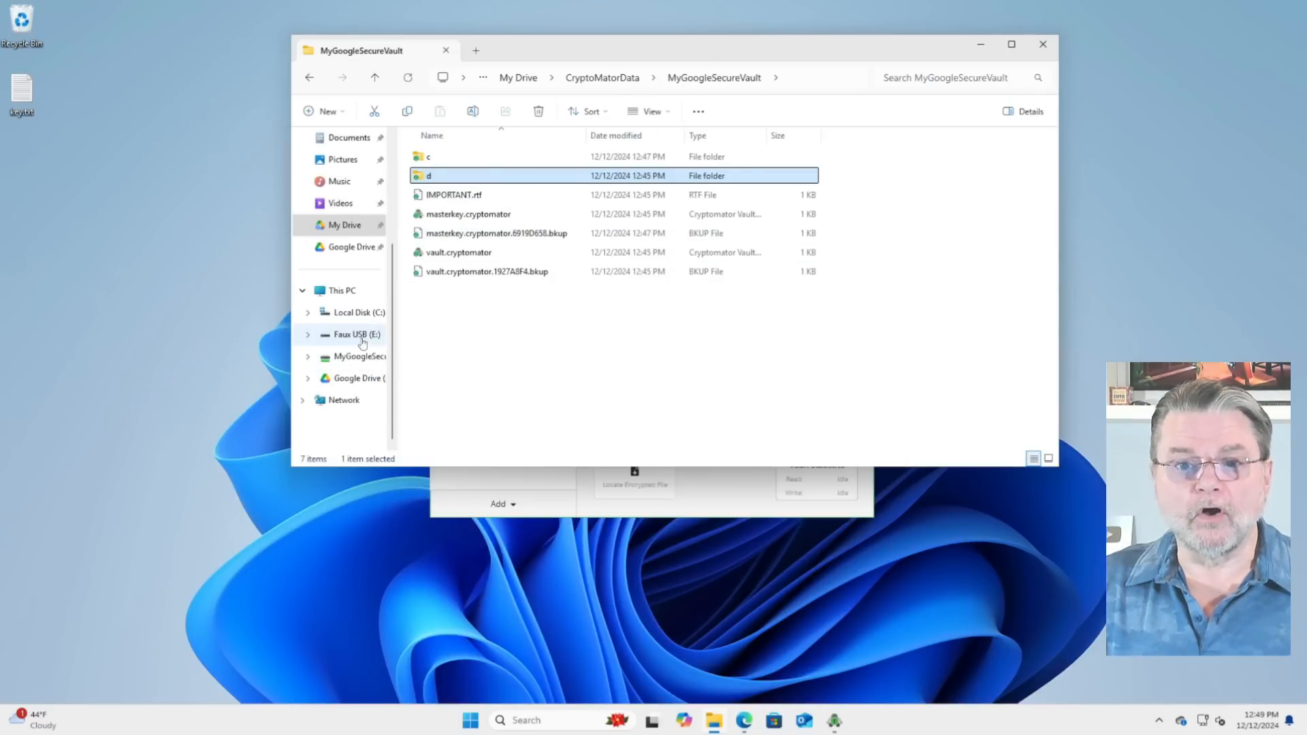
{"action": "left_click", "coordinate": [344, 356]}
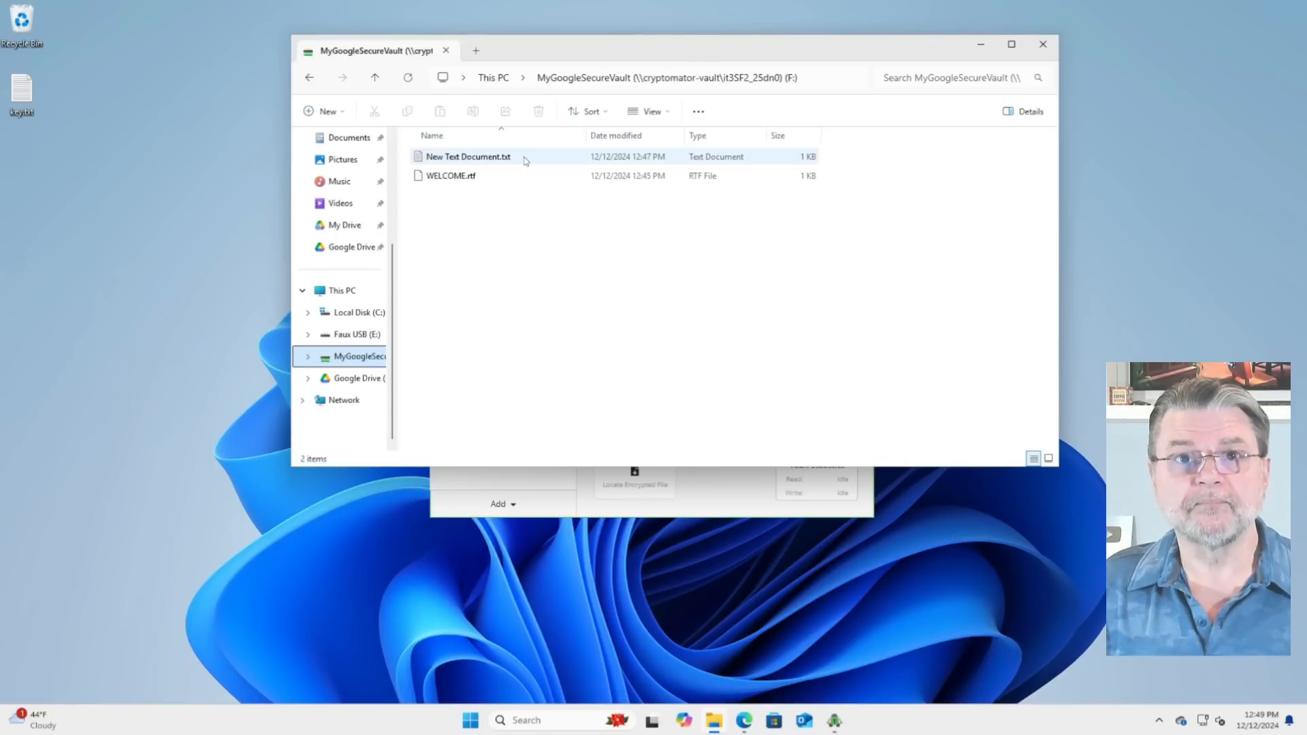
{"action": "left_click", "coordinate": [1044, 46]}
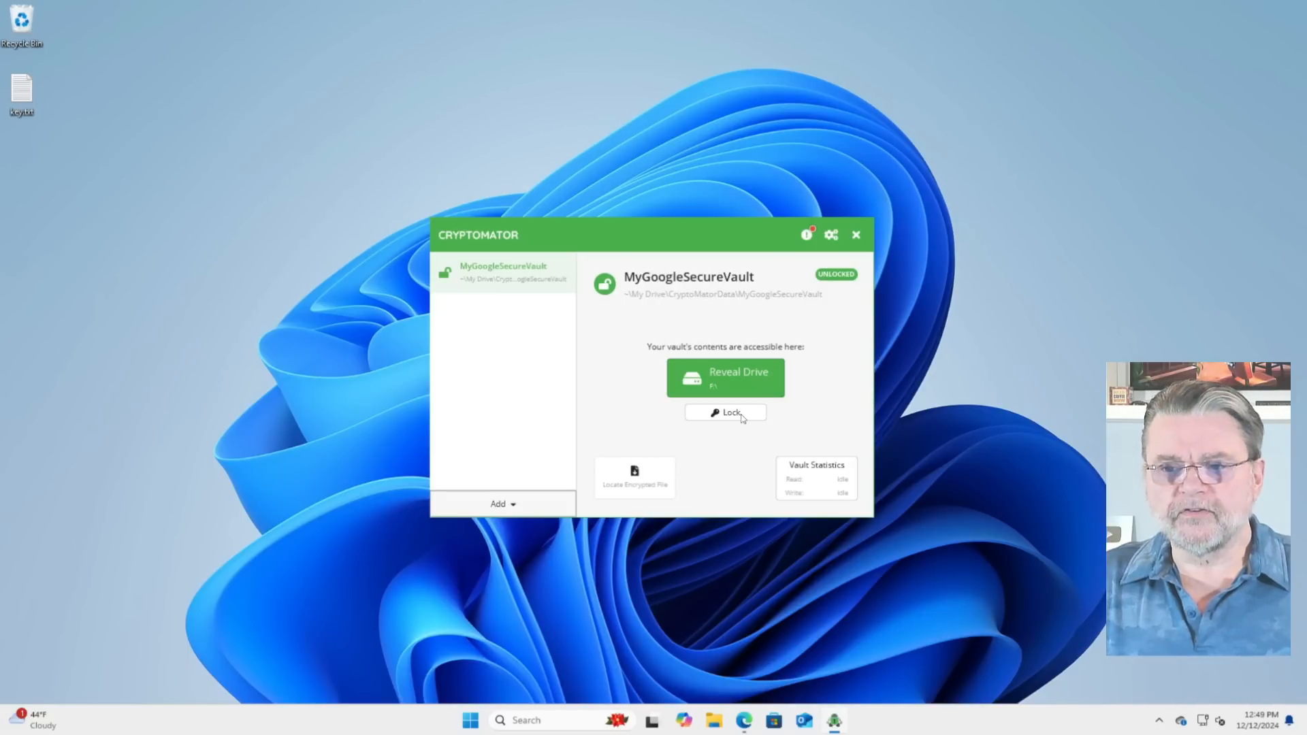
Step: Lock MyGoogleSecureVault in Cryptomator and check the drives listed under This PC in a new File Explorer window
{"action": "left_click", "coordinate": [742, 417]}
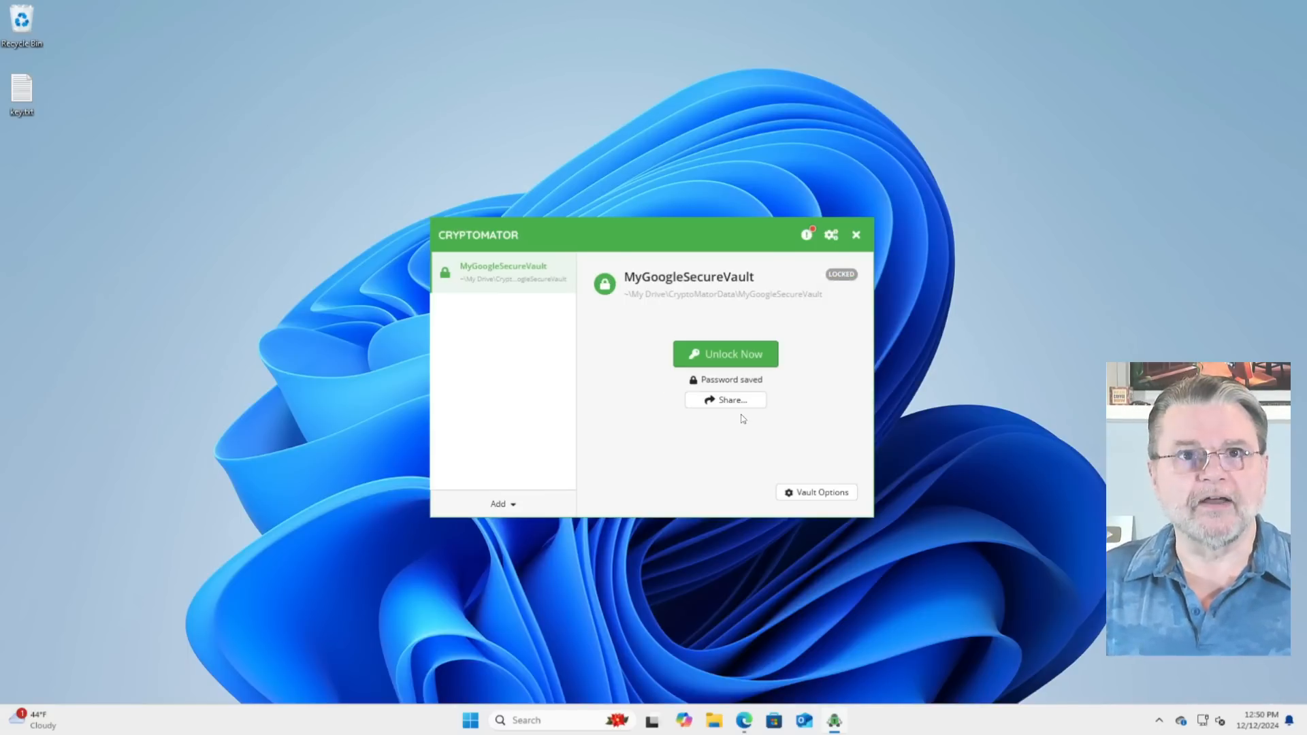
{"action": "key", "text": "super+e"}
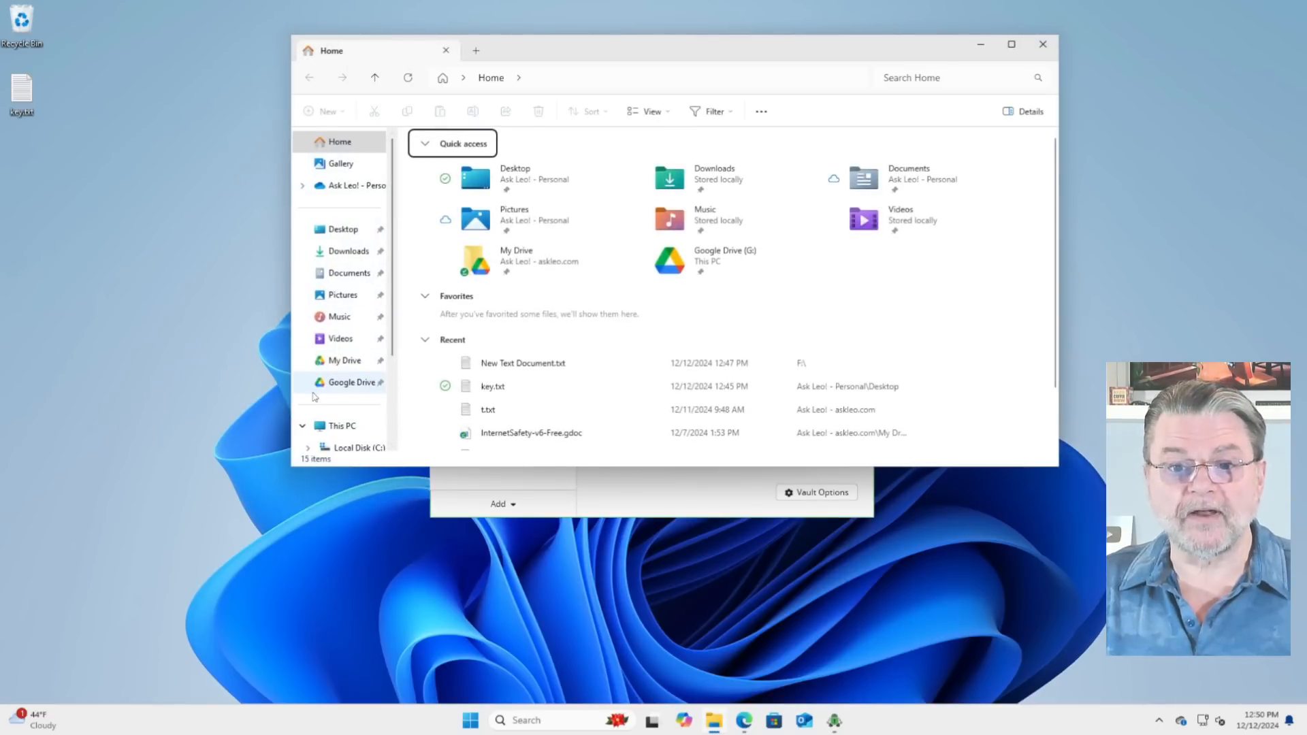
{"action": "scroll", "coordinate": [337, 370], "scroll_direction": "down", "scroll_amount": 3}
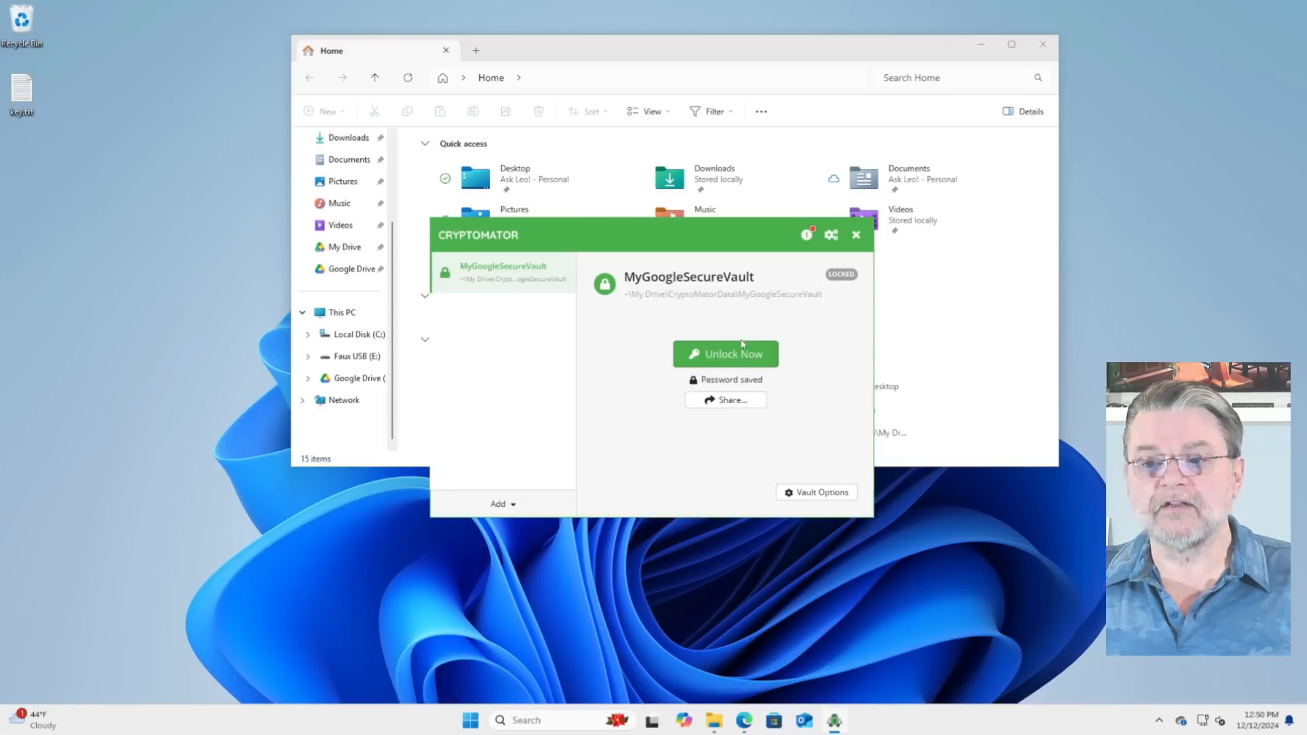
Step: Unlock MyGoogleSecureVault with its saved password, close the opened drive window, and lock the vault again
{"action": "left_click", "coordinate": [754, 357]}
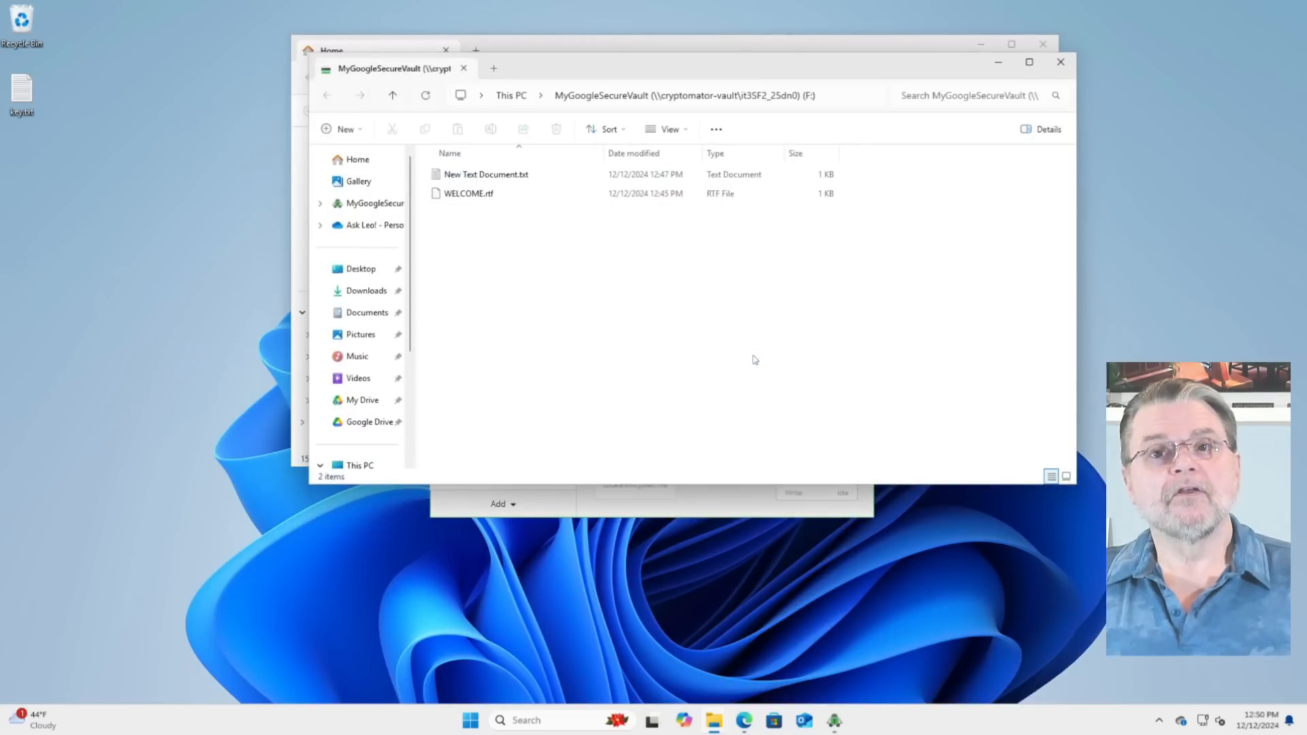
{"action": "left_click", "coordinate": [1060, 62]}
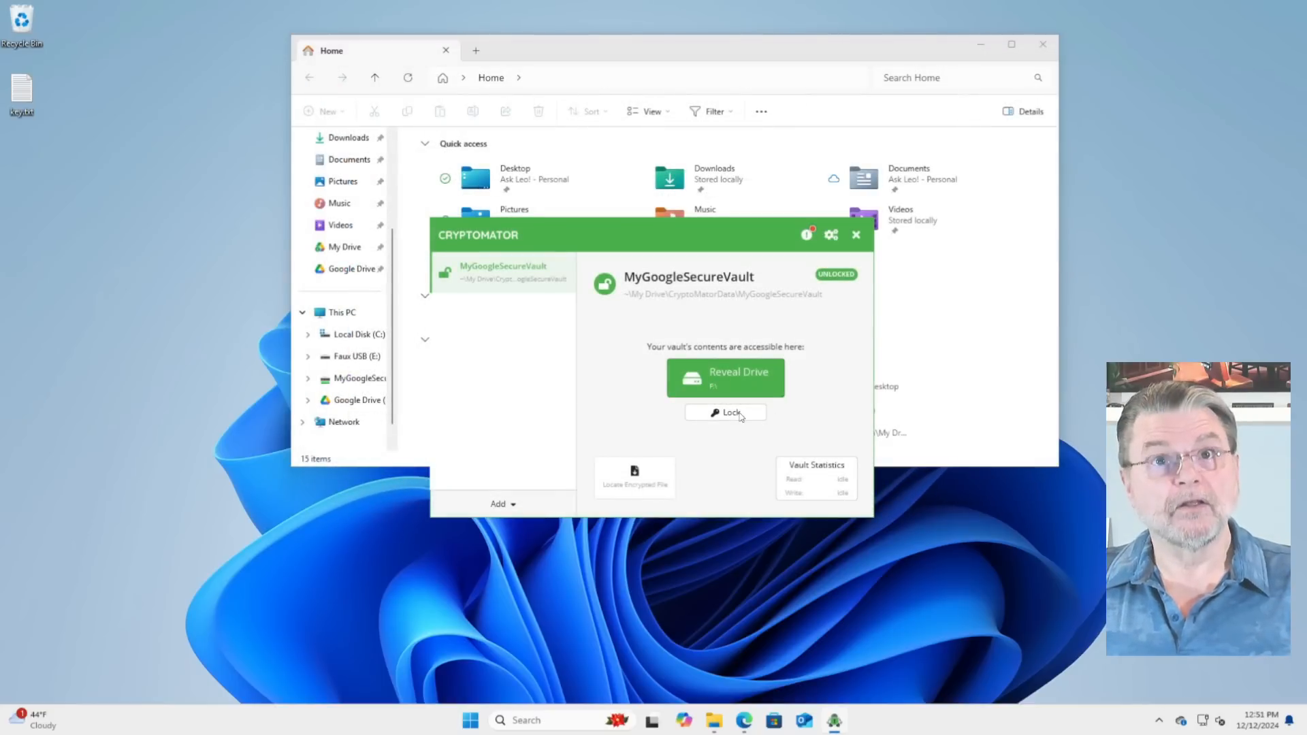
{"action": "left_click", "coordinate": [732, 413]}
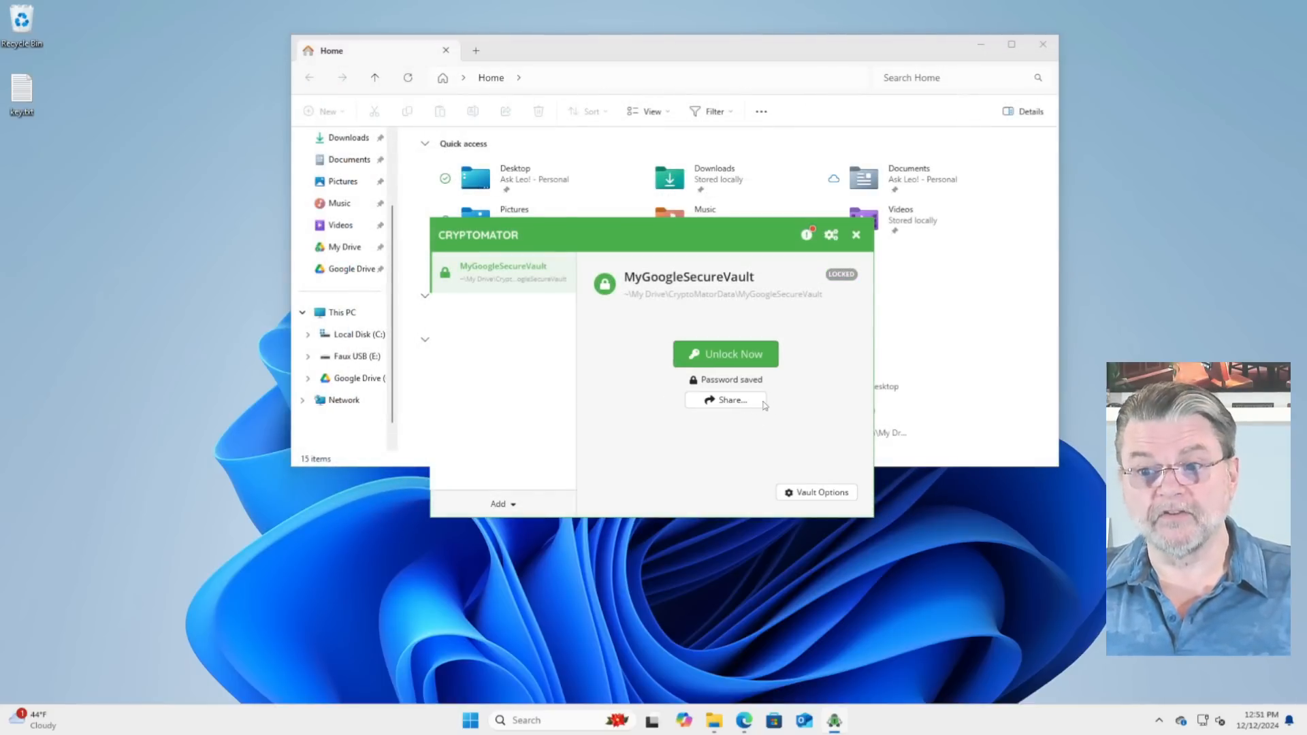
Step: Make Cryptomator forget the saved password for MyGoogleSecureVault and close the vault options
{"action": "left_click", "coordinate": [817, 494]}
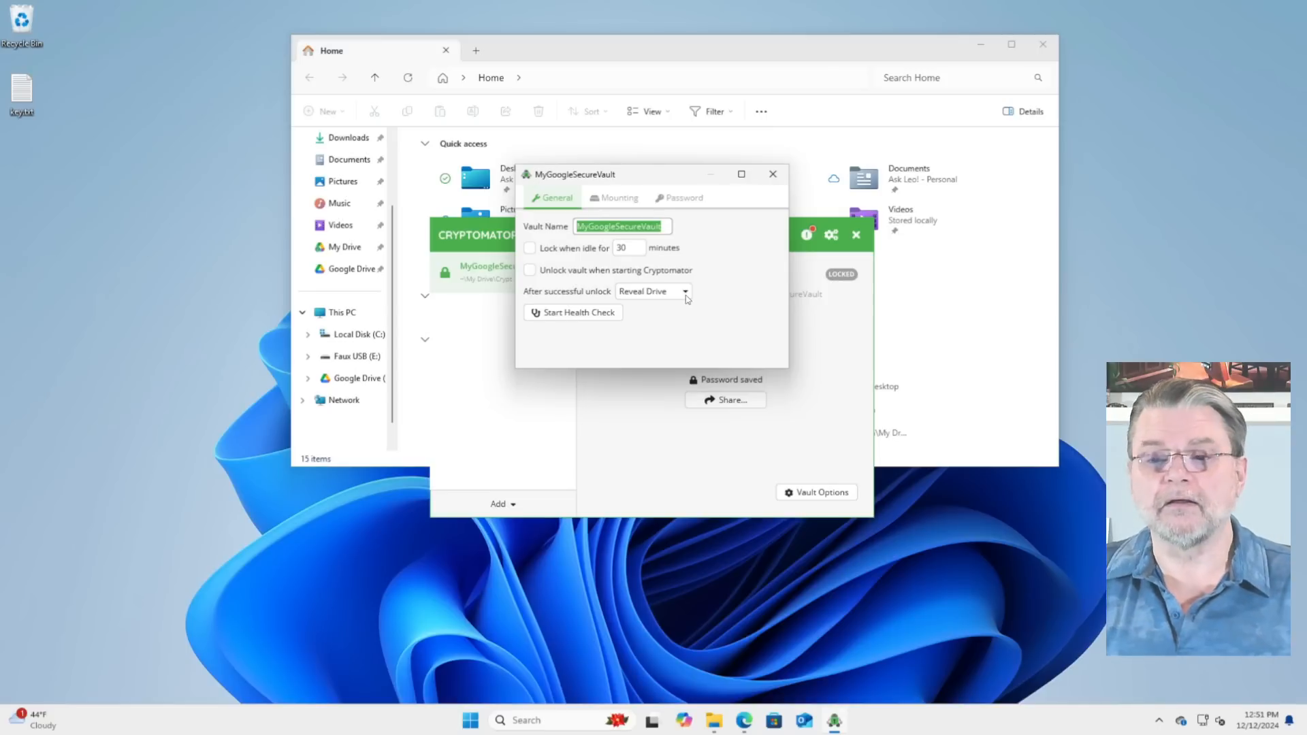
{"action": "left_click", "coordinate": [696, 199]}
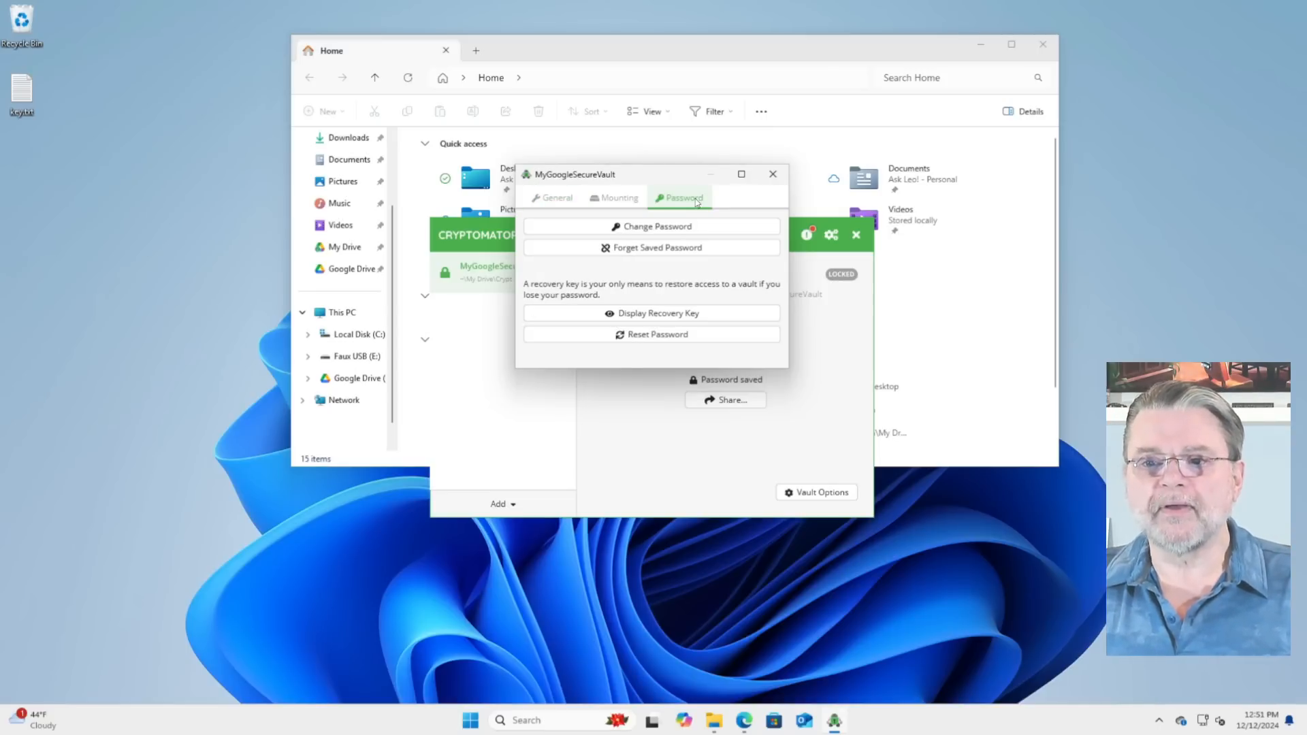
{"action": "left_click", "coordinate": [677, 249]}
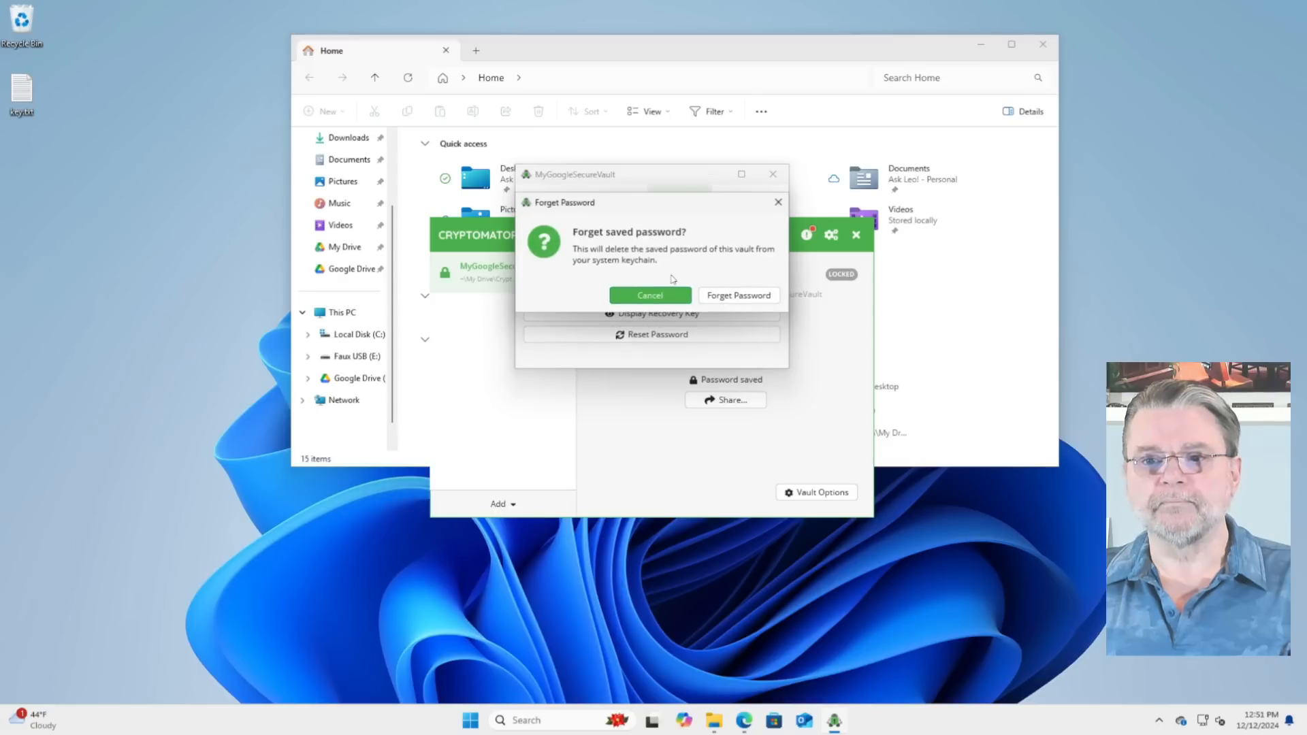
{"action": "left_click", "coordinate": [753, 299]}
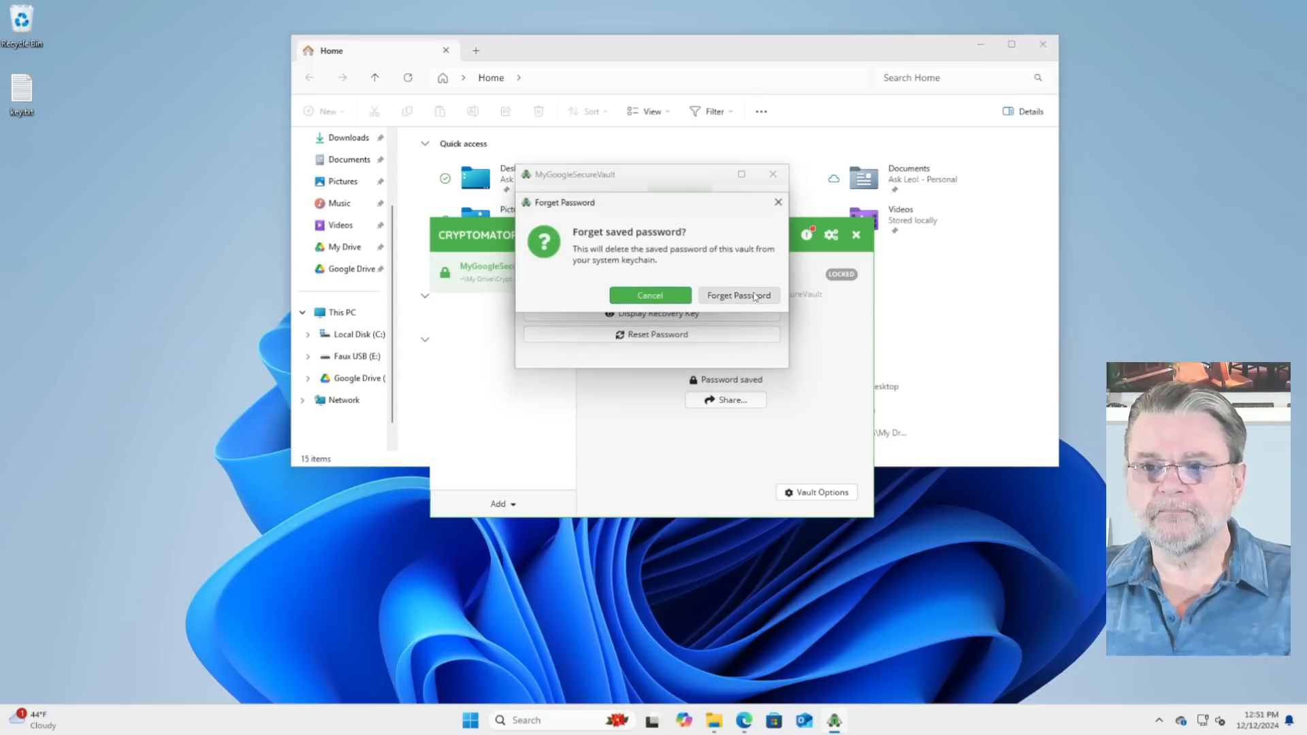
{"action": "left_click", "coordinate": [773, 175]}
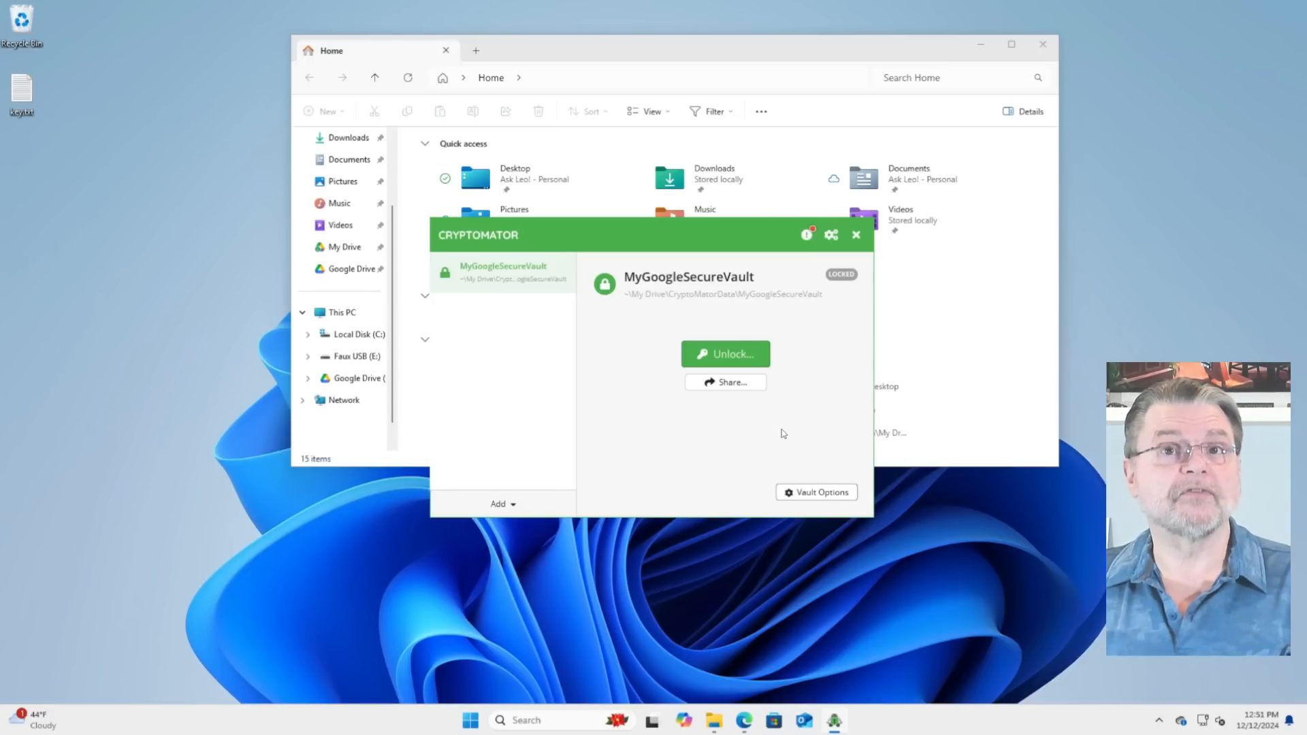
Step: Unlock MyGoogleSecureVault by entering the vault password without remembering it, and close the open File Explorer windows
{"action": "left_click", "coordinate": [732, 359]}
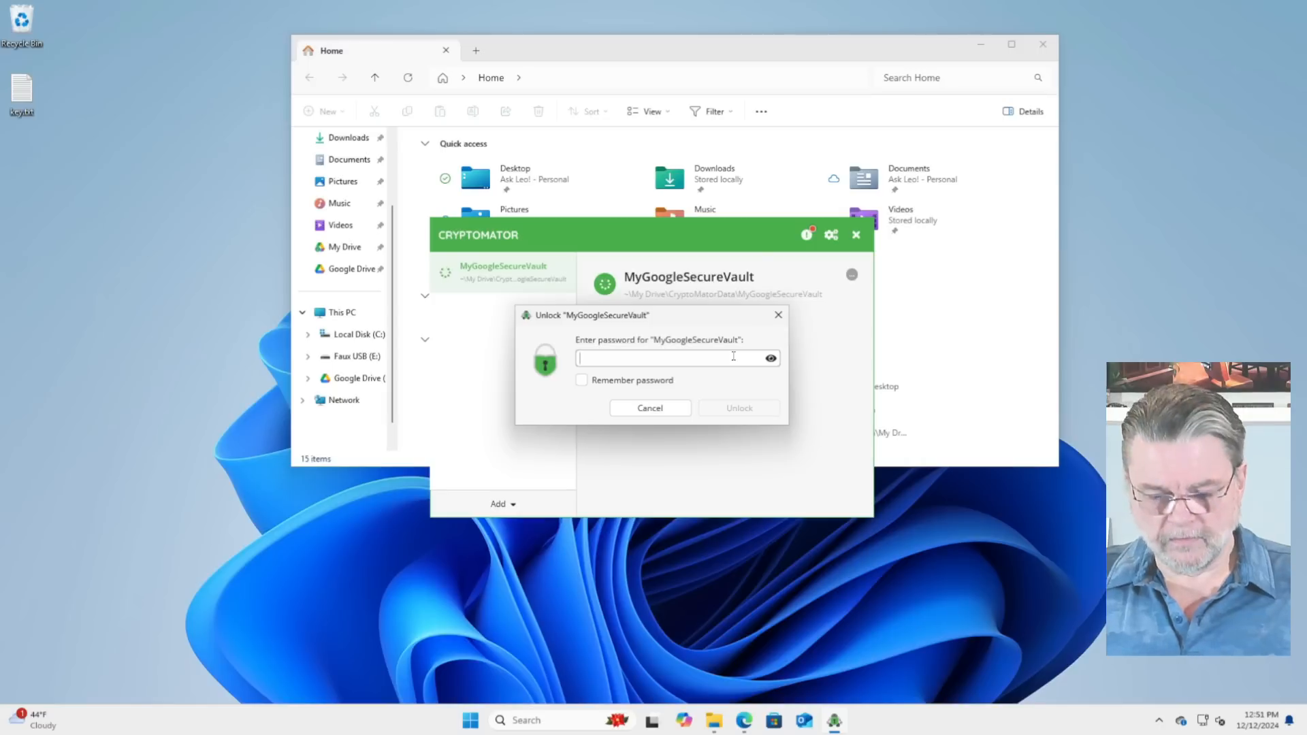
{"action": "type", "text": "••••••••"}
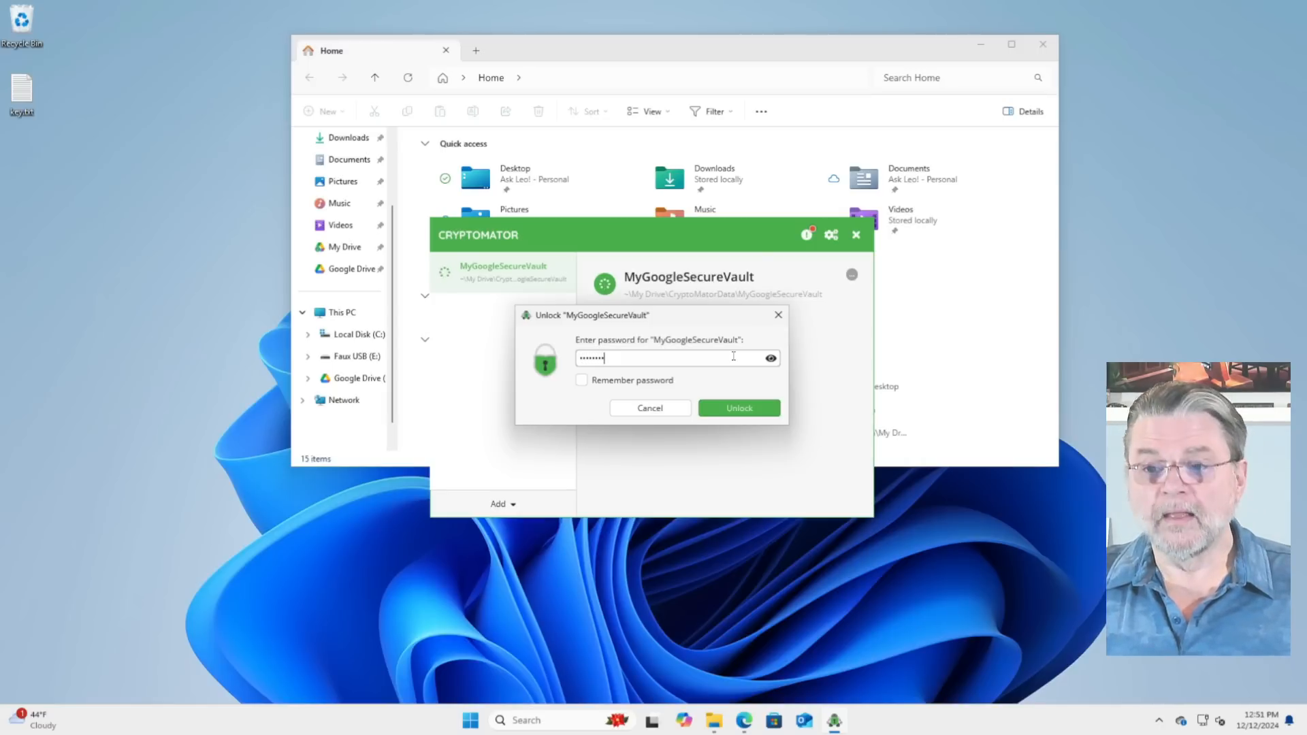
{"action": "key", "text": "Return"}
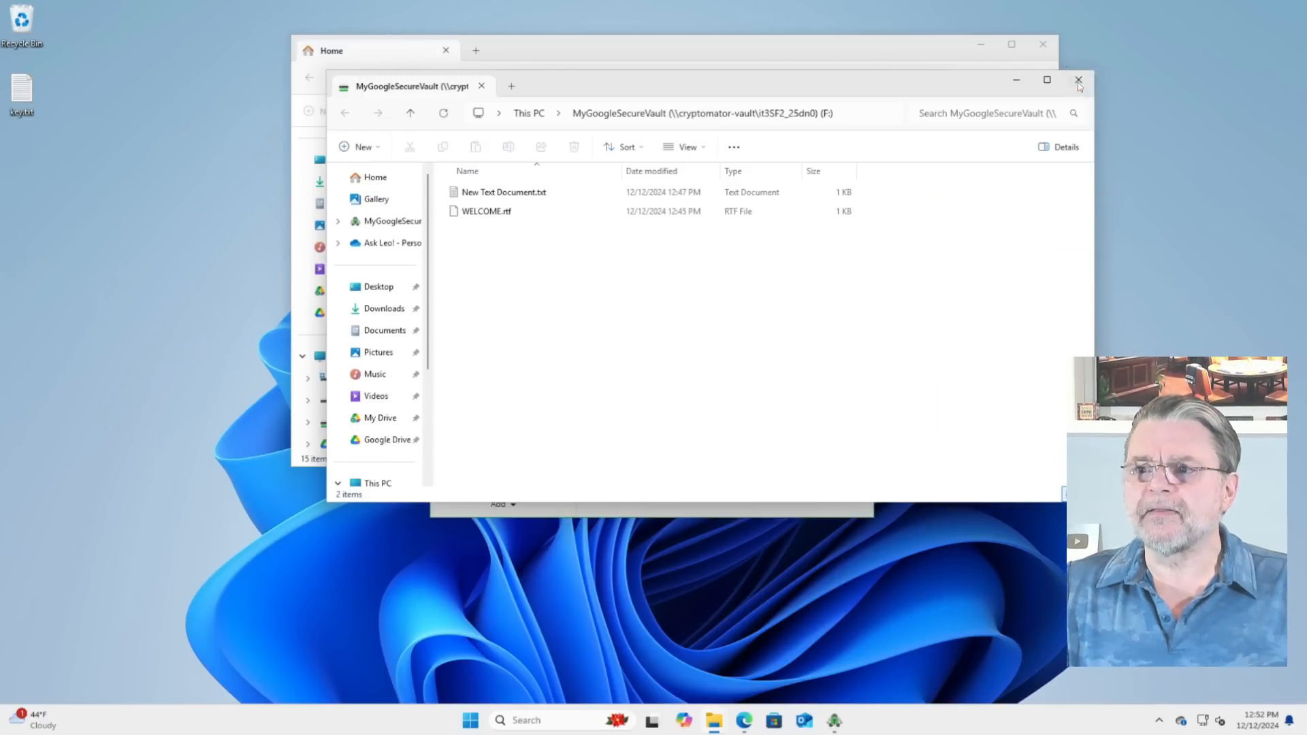
{"action": "left_click", "coordinate": [1078, 80]}
{"action": "left_click", "coordinate": [1042, 43]}
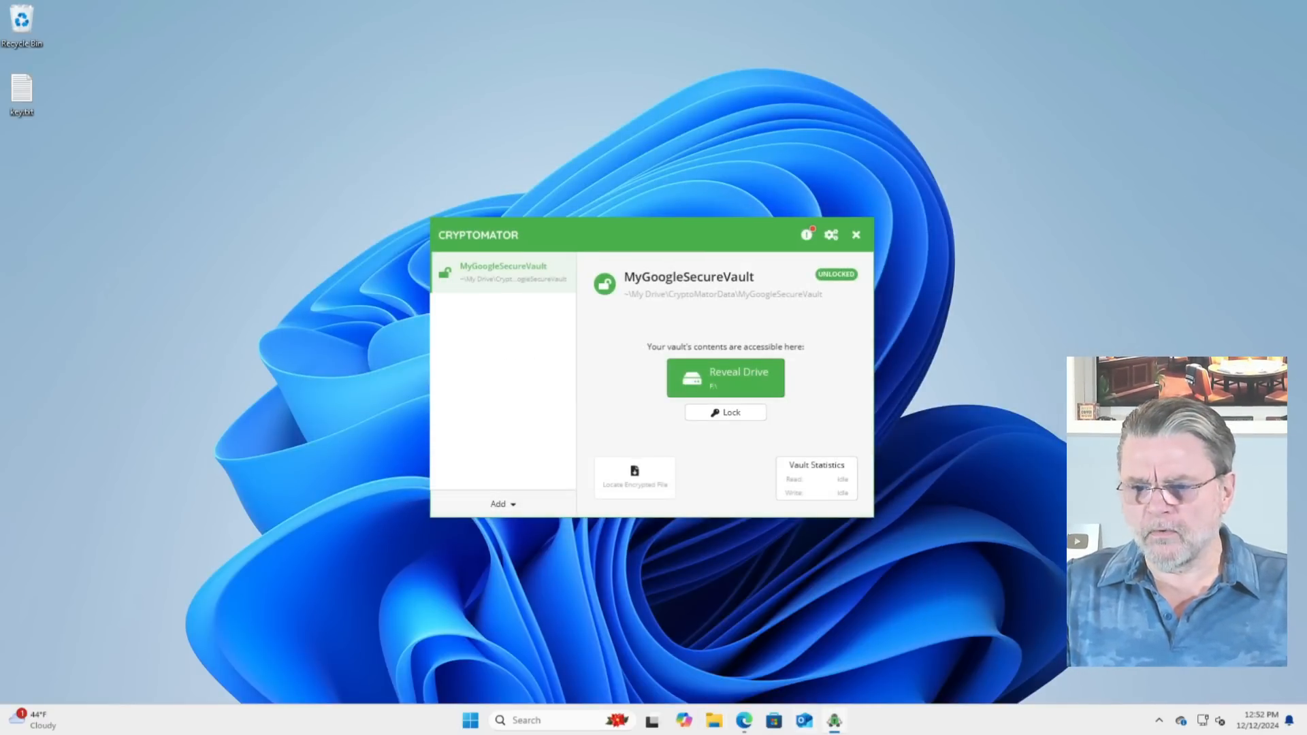
Step: Switch to Google Drive in Edge and view My Drive, then the encrypted contents of MyGoogleSecureVault inside CryptoMatorData
{"action": "left_click", "coordinate": [744, 720]}
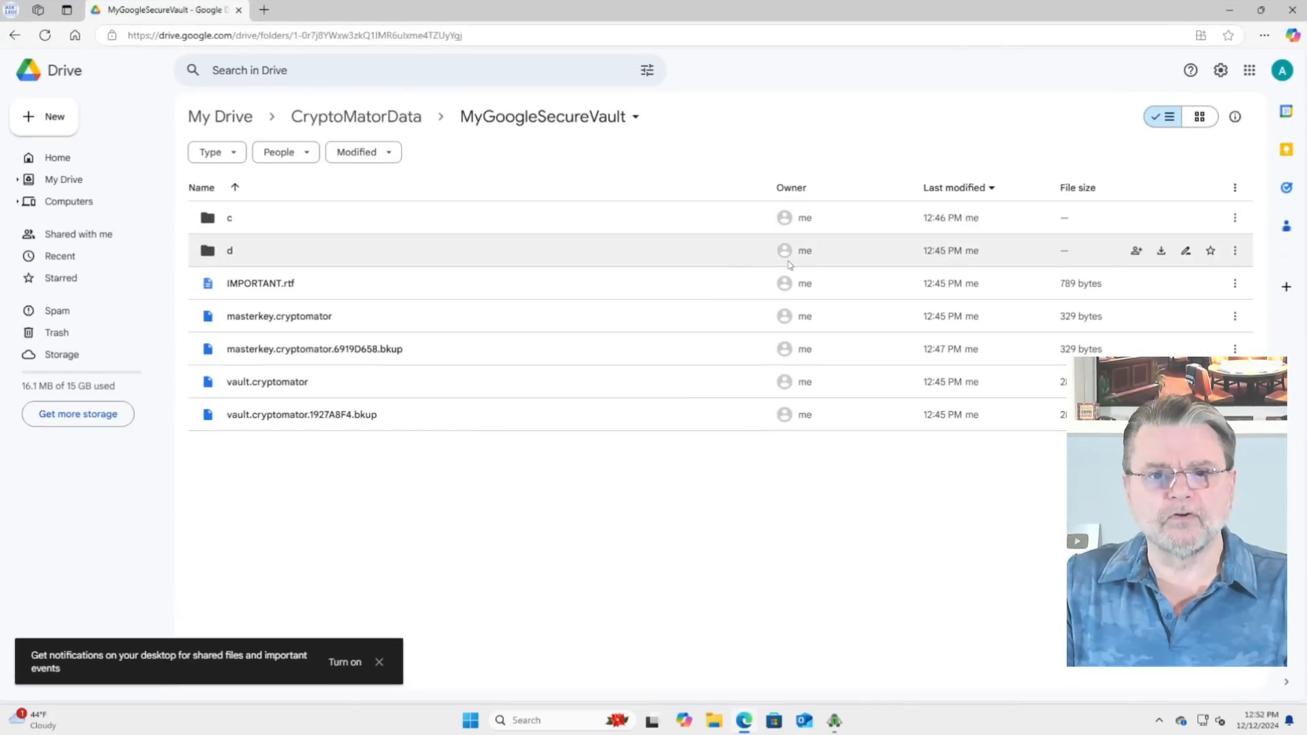
{"action": "left_click", "coordinate": [63, 179]}
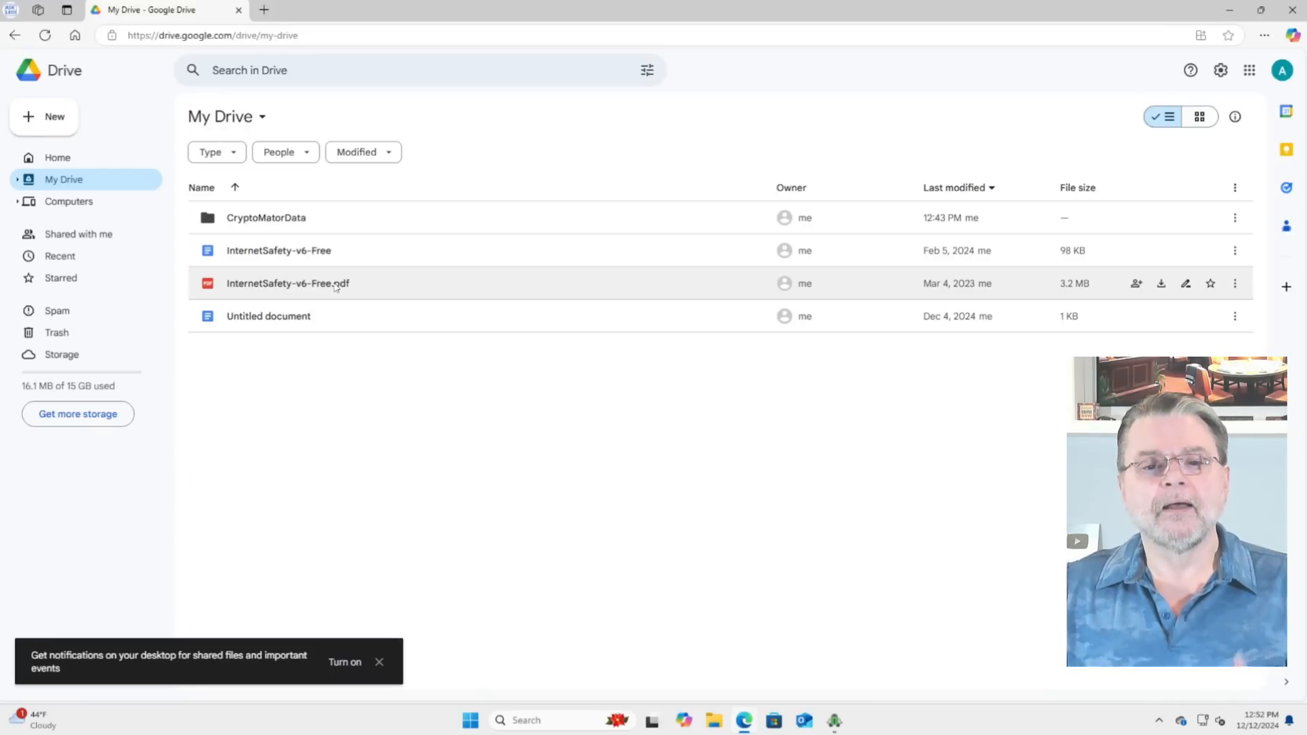
{"action": "double_click", "coordinate": [304, 218]}
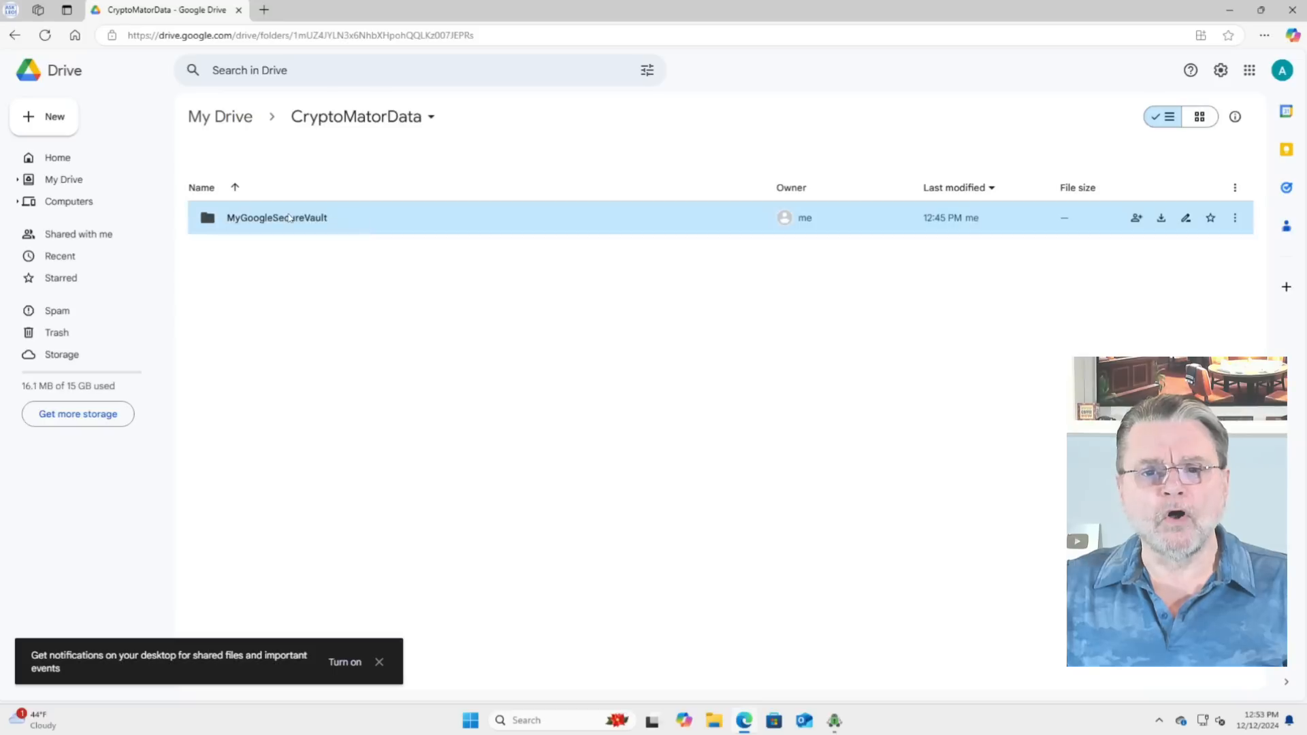
{"action": "double_click", "coordinate": [289, 218]}
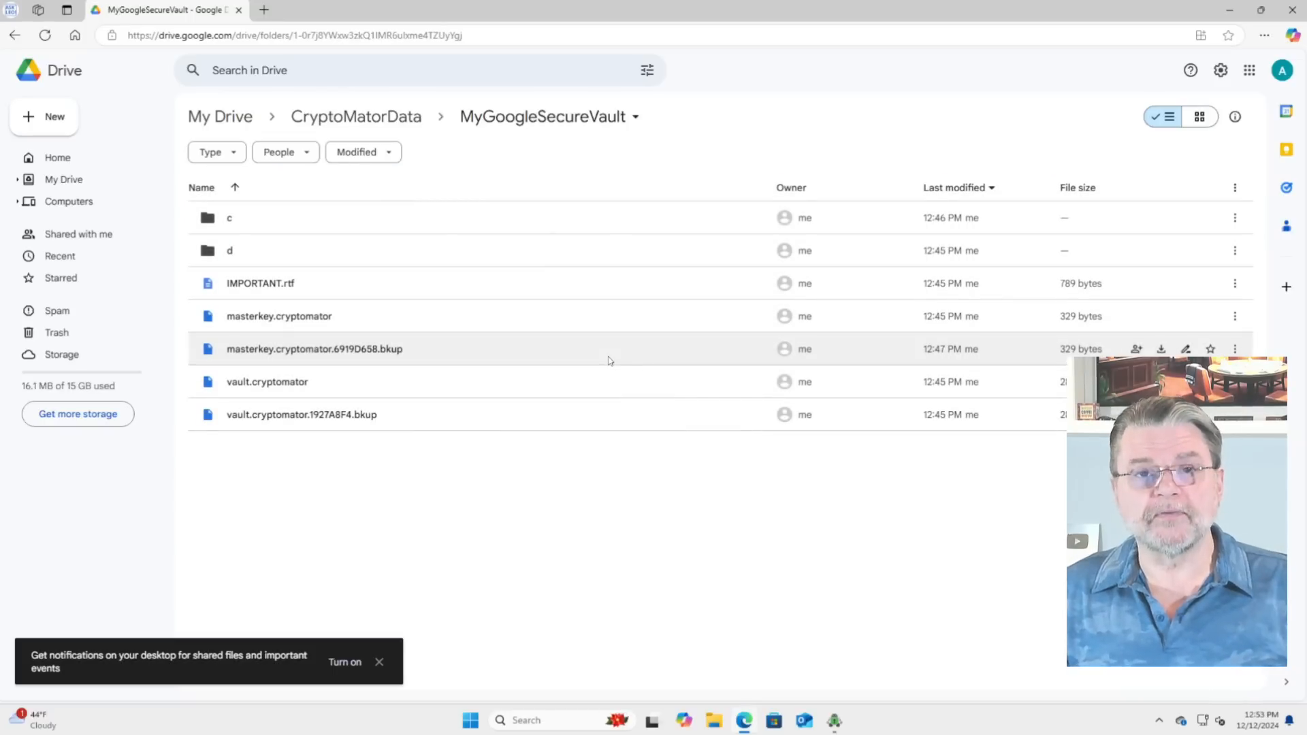